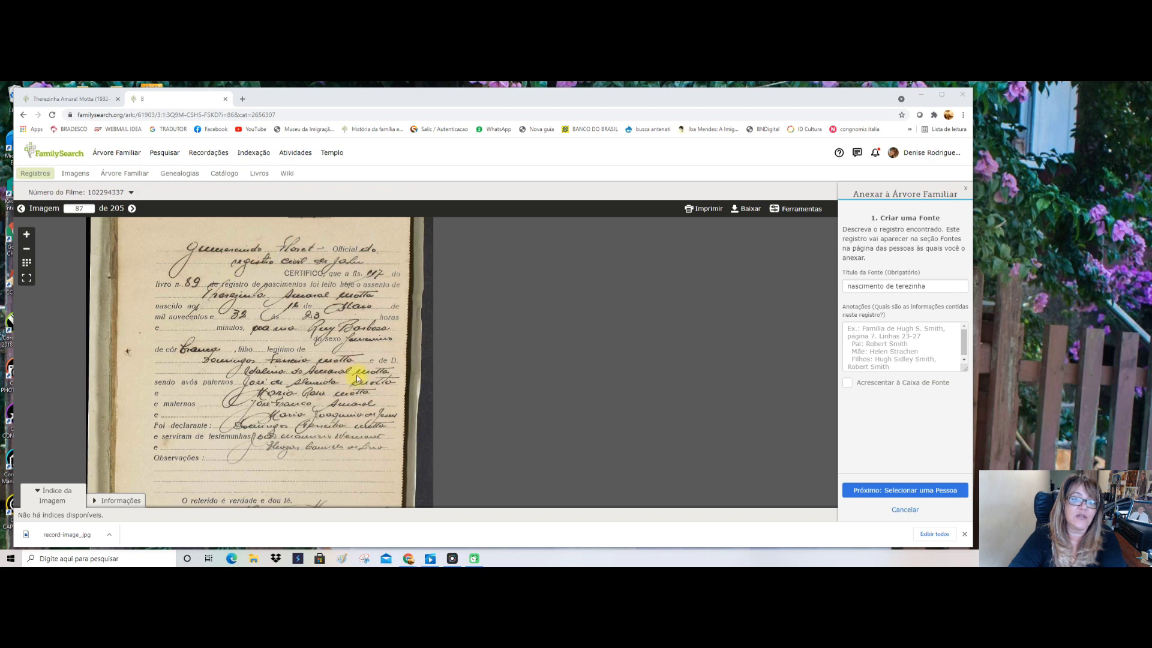
Examine the handwritten birth record for the child's parents and grandparents
left_click_drag(352, 291, 388, 291)
left_click_drag(346, 373, 336, 340)
mouse_move(272, 435)
left_mouse_down()
mouse_move(280, 302)
mouse_move(239, 468)
left_mouse_up()
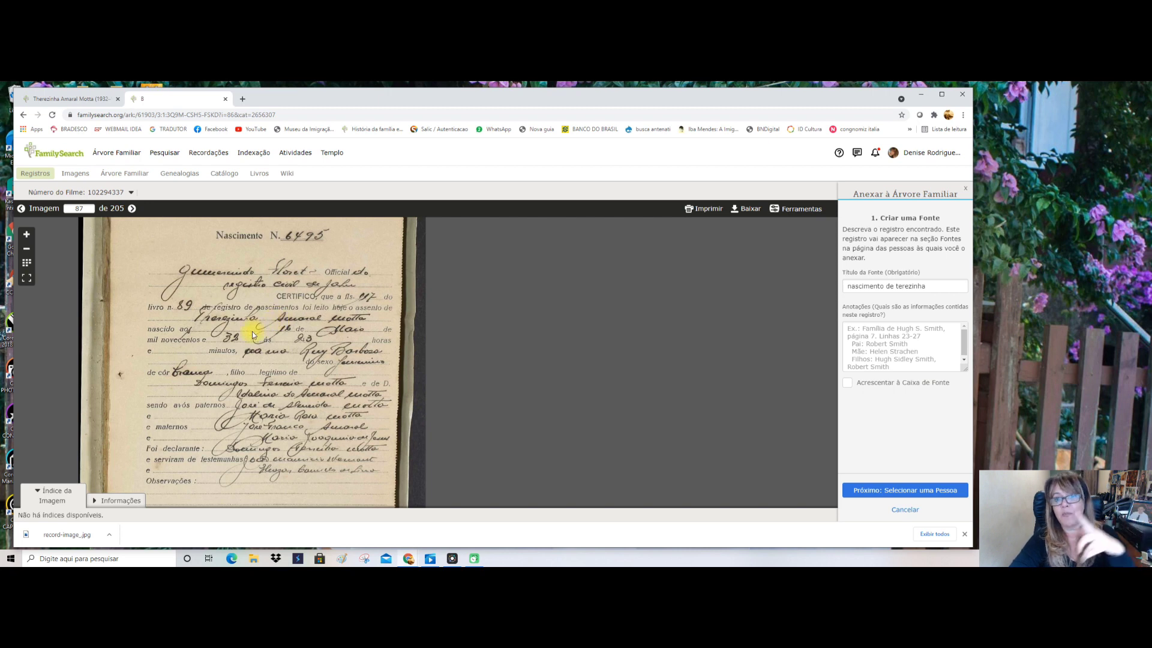
Review the list of children under the paternal grandparents in the family tree
left_click(60, 101)
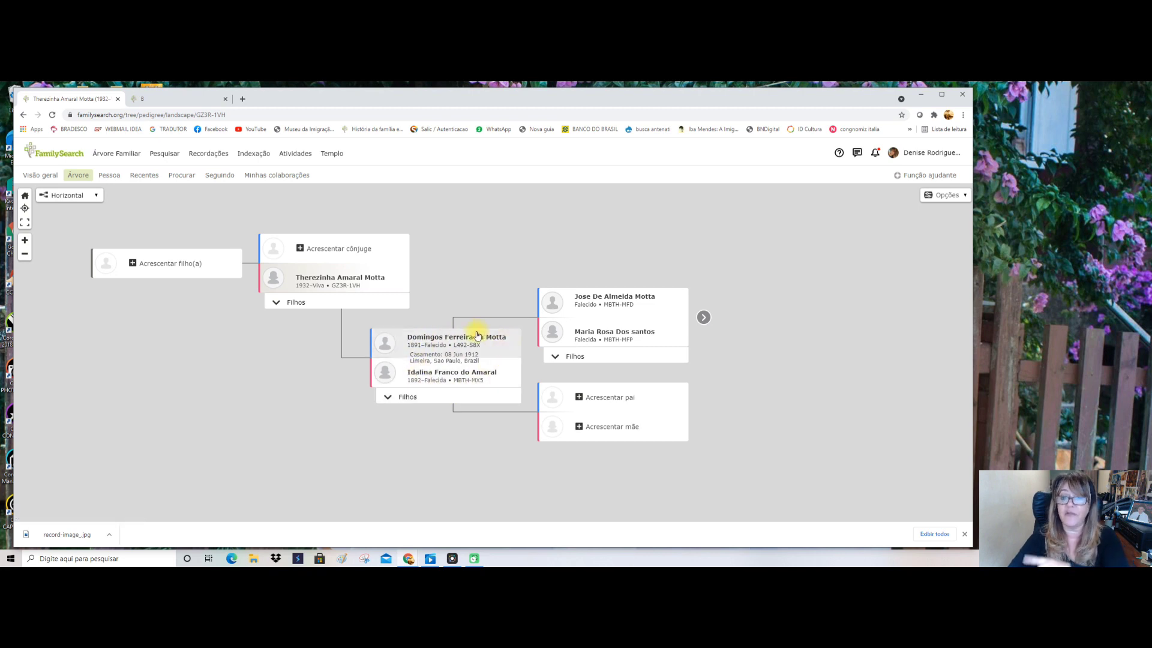
left_click(572, 355)
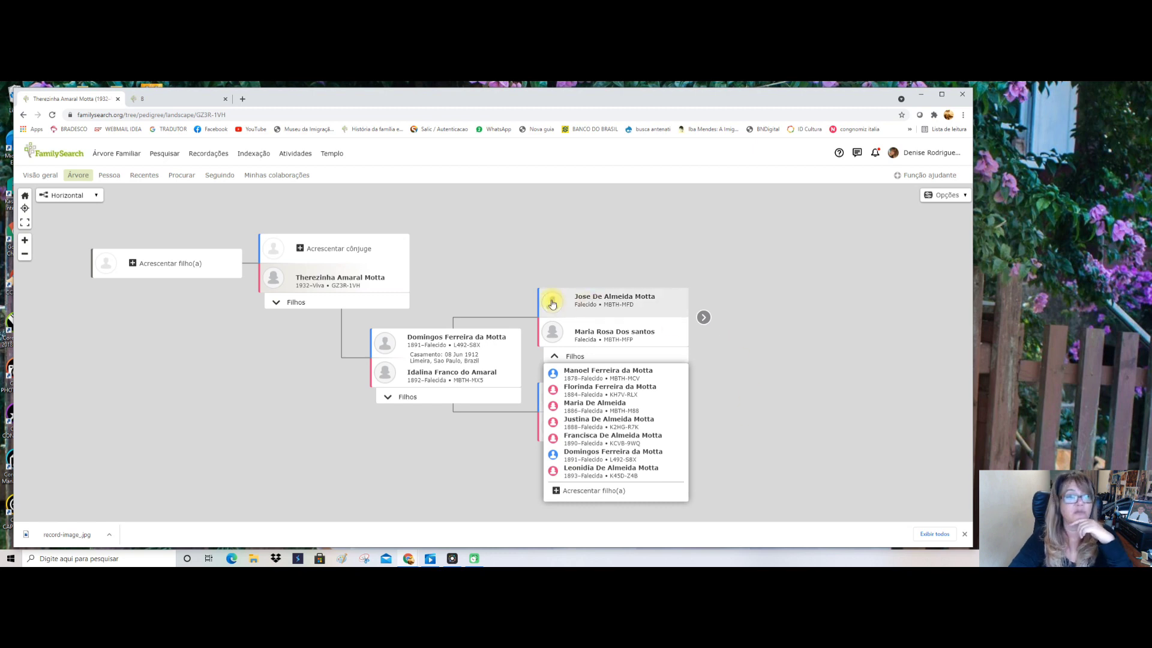
left_click(525, 257)
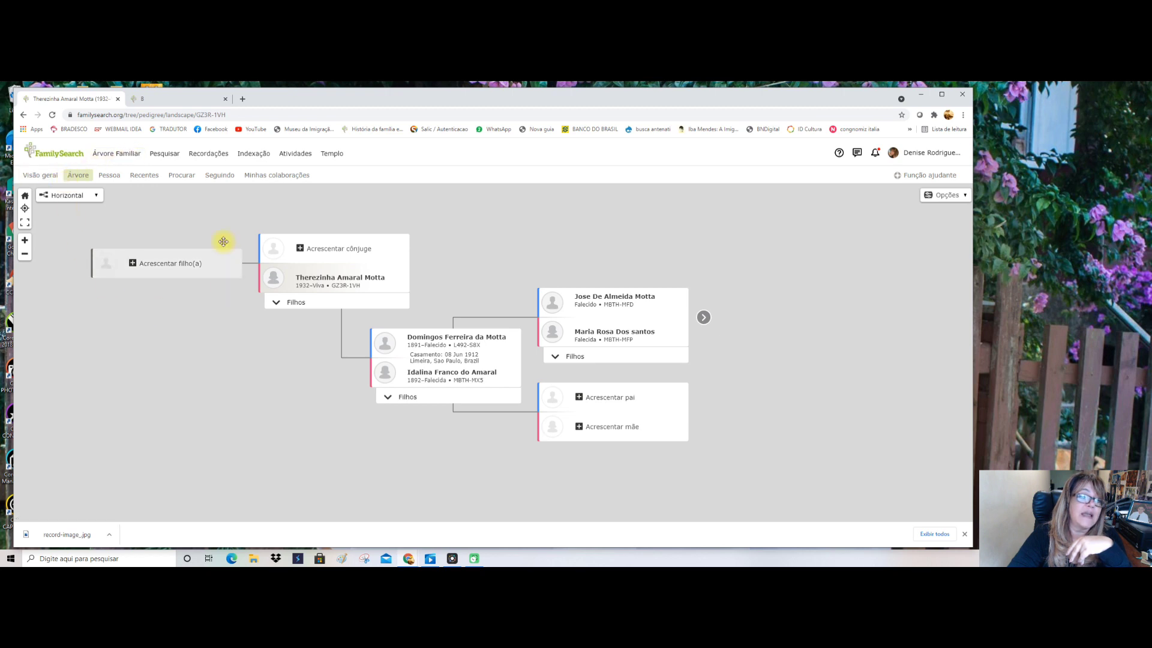
left_click(145, 178)
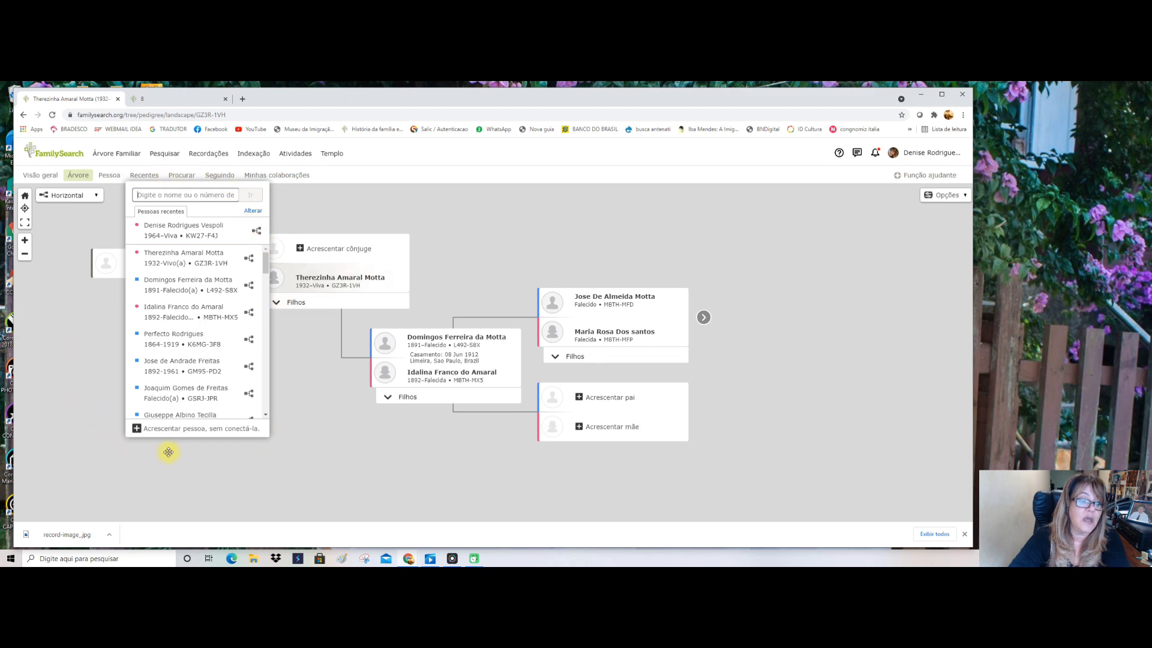
left_click(204, 430)
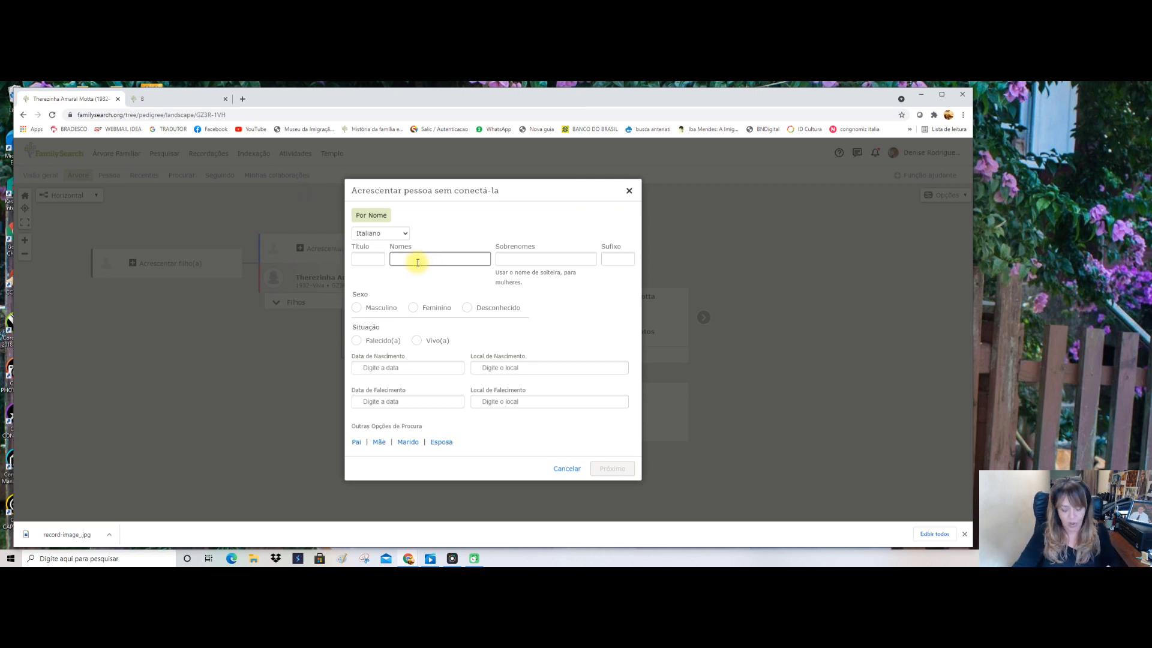
left_click(185, 342)
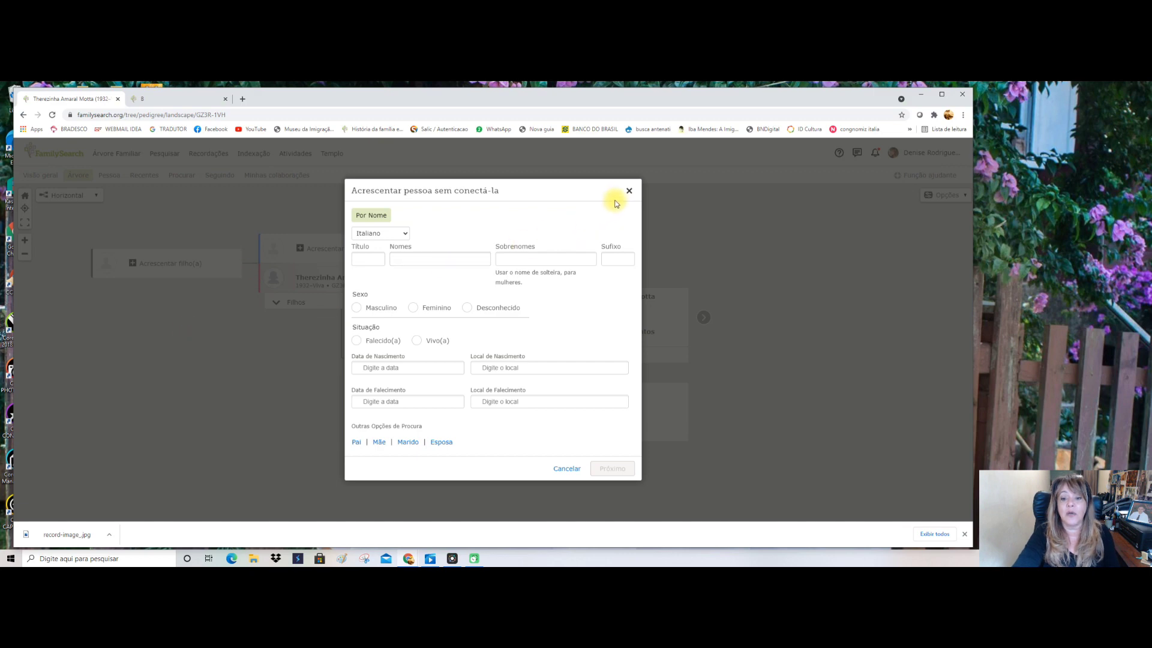
left_click(630, 192)
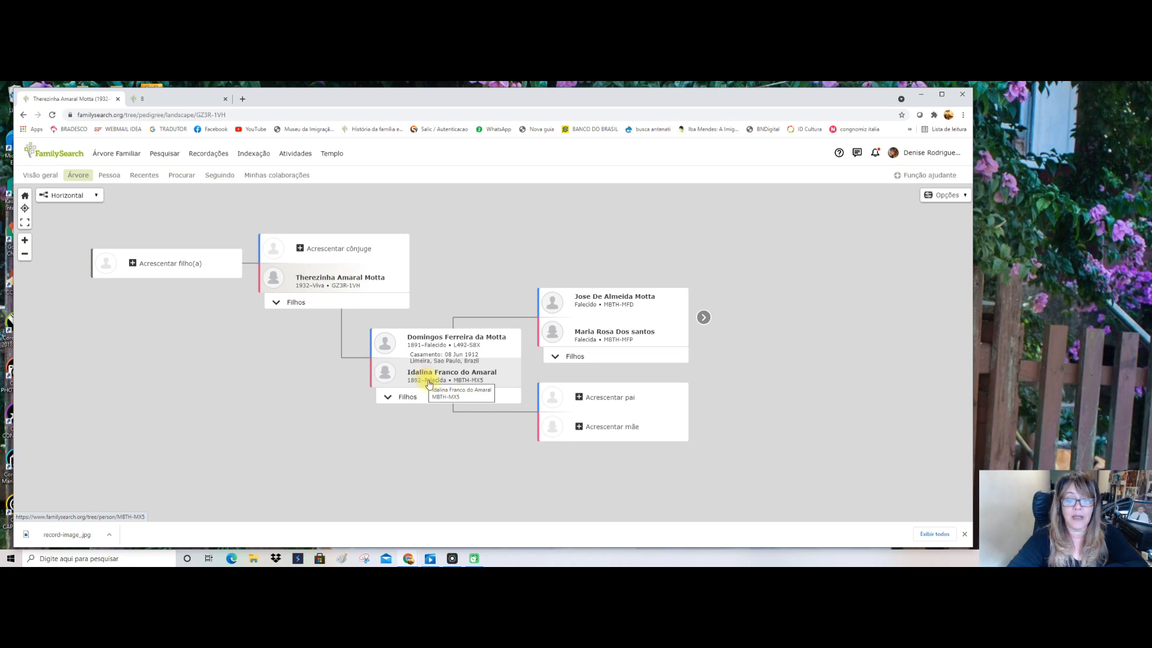
Start adding the mother's missing father to the tree, entering his given name and surname and marking him as Falecido(a)
left_click(157, 97)
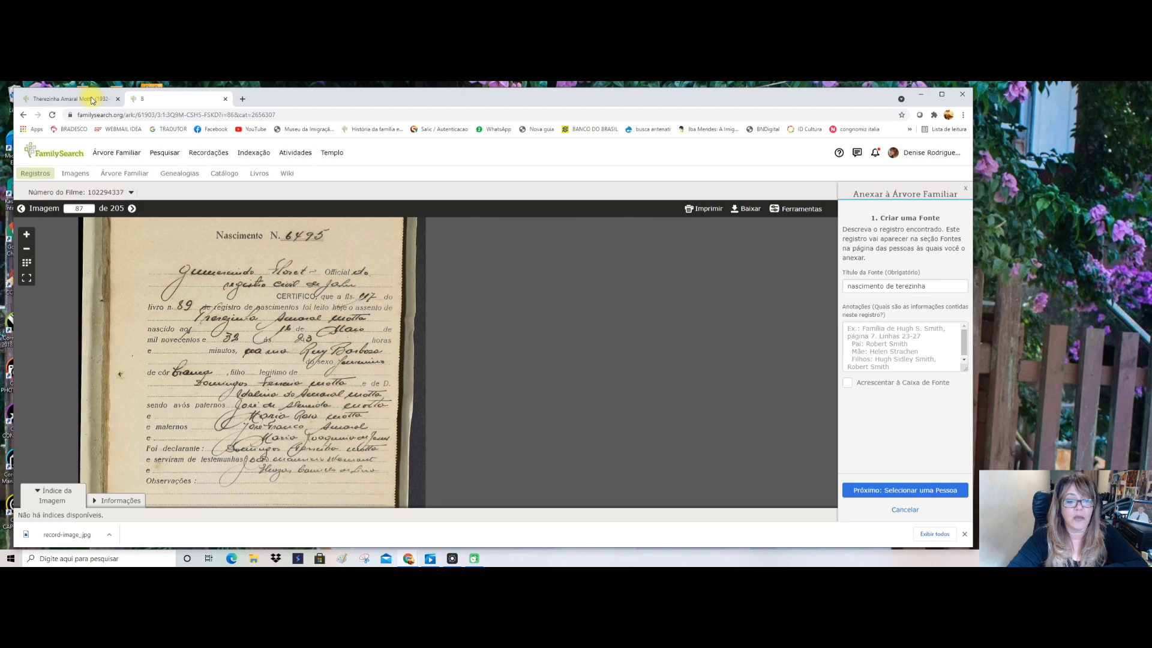
left_click(91, 100)
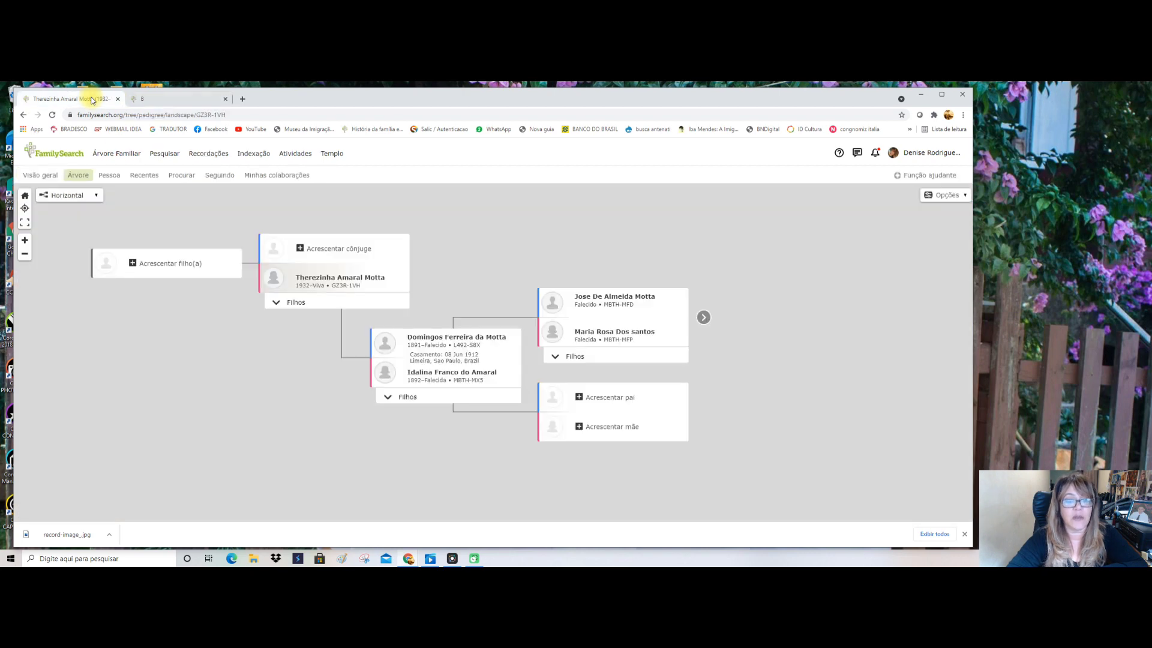
left_click(611, 399)
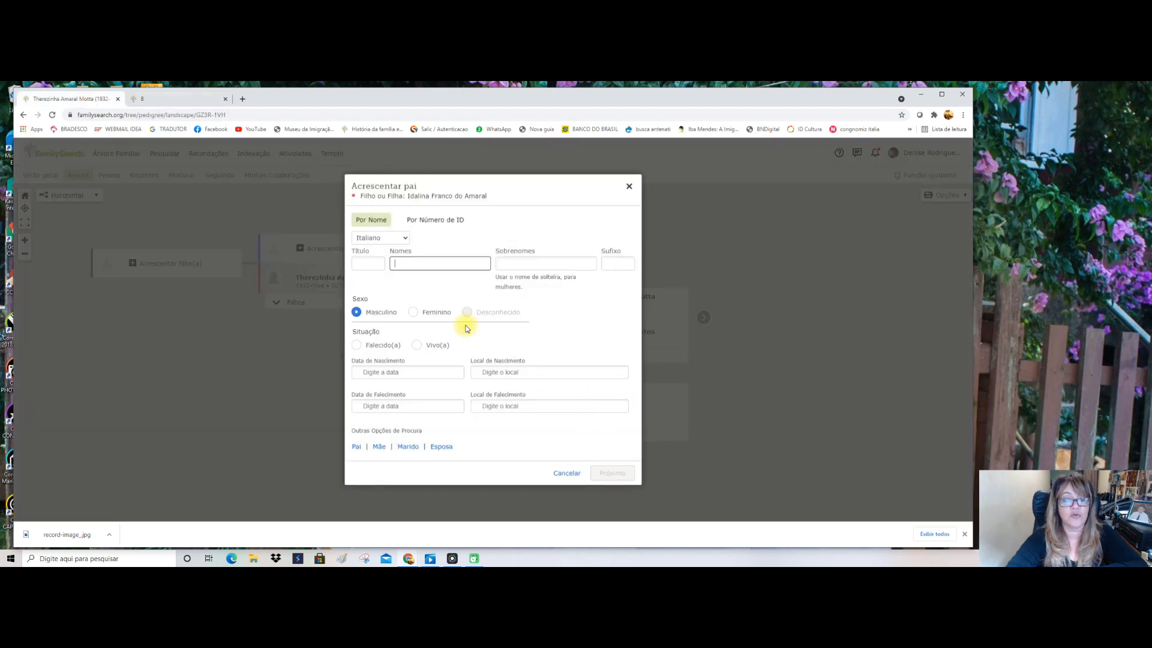
type("Jose")
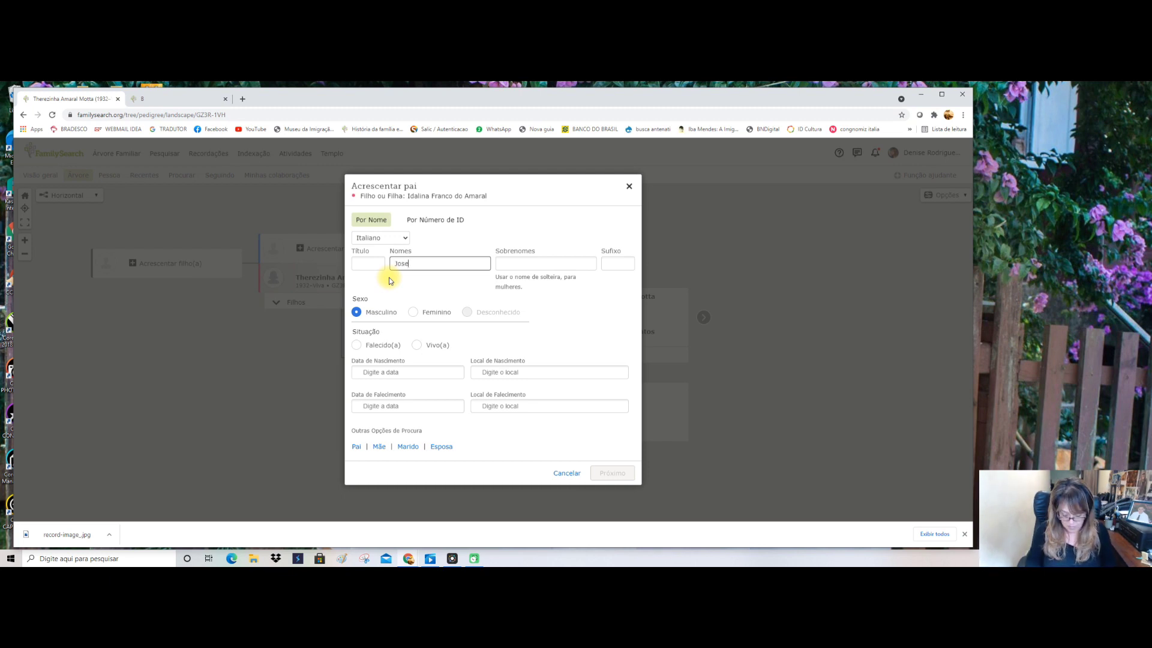
type("´")
key("Tab")
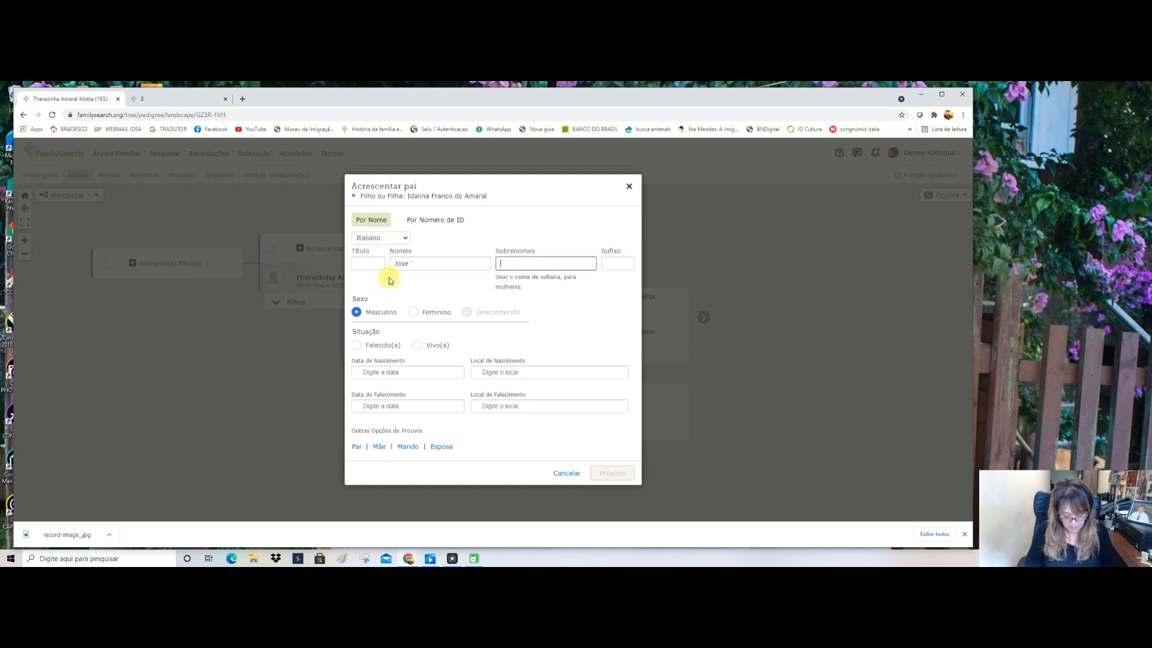
type("Fran")
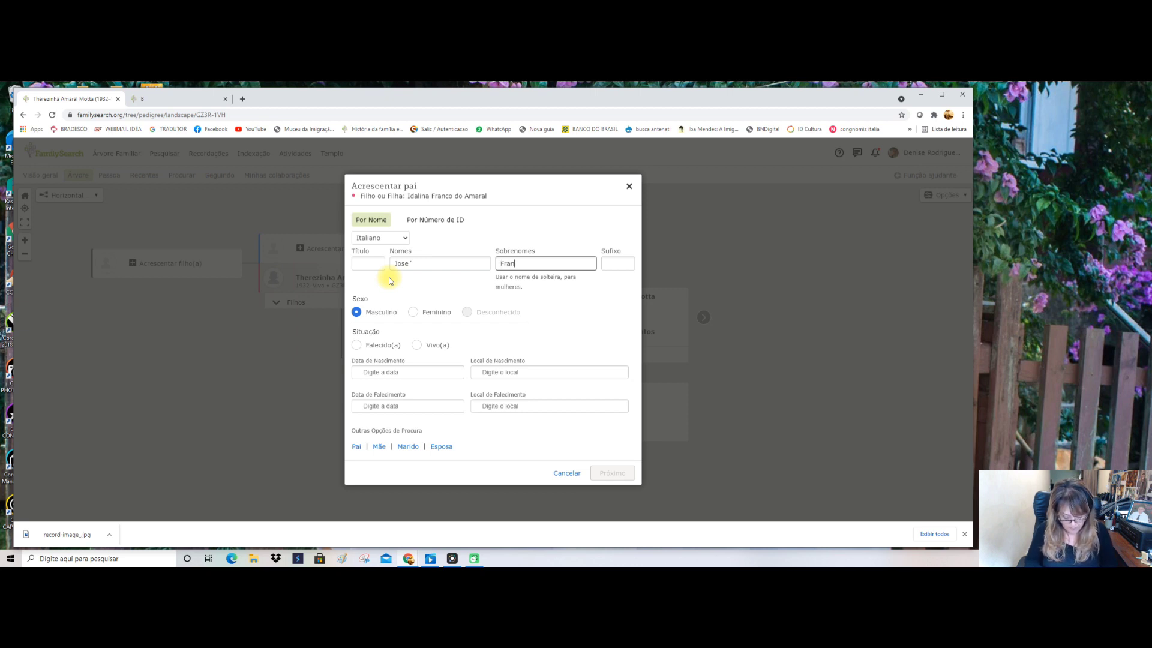
type("co do Amaral")
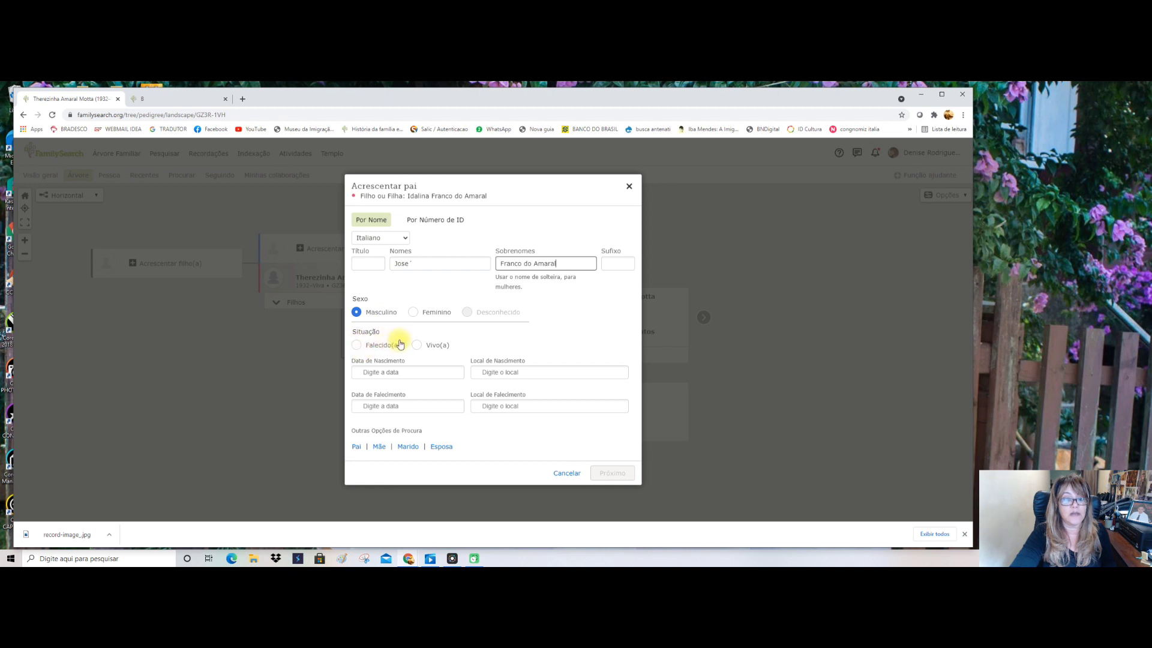
left_click(356, 345)
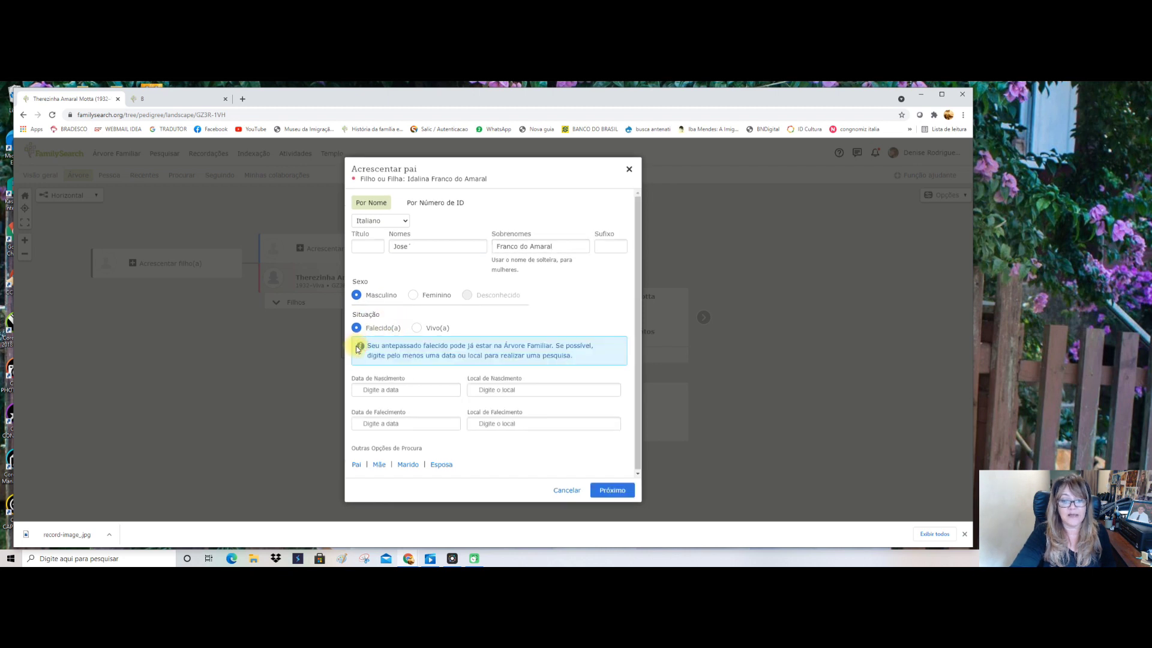
Enter the father's approximate birth year and accept the suggested standardized date
left_click(360, 389)
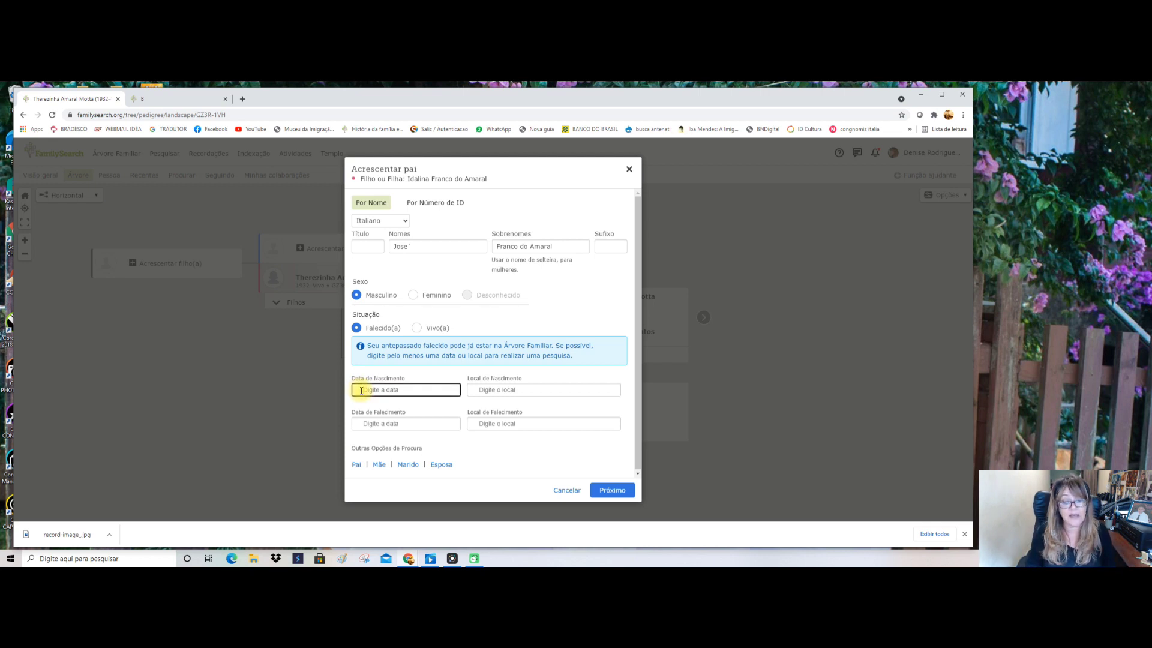
type("aproximadamente")
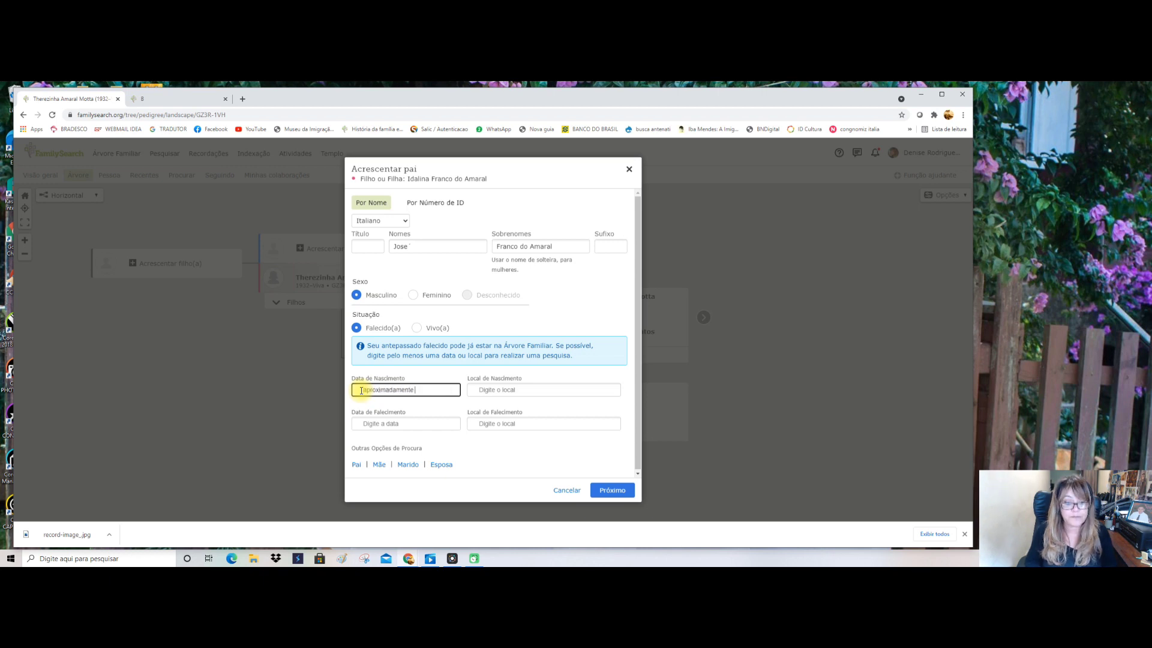
type(" 1870")
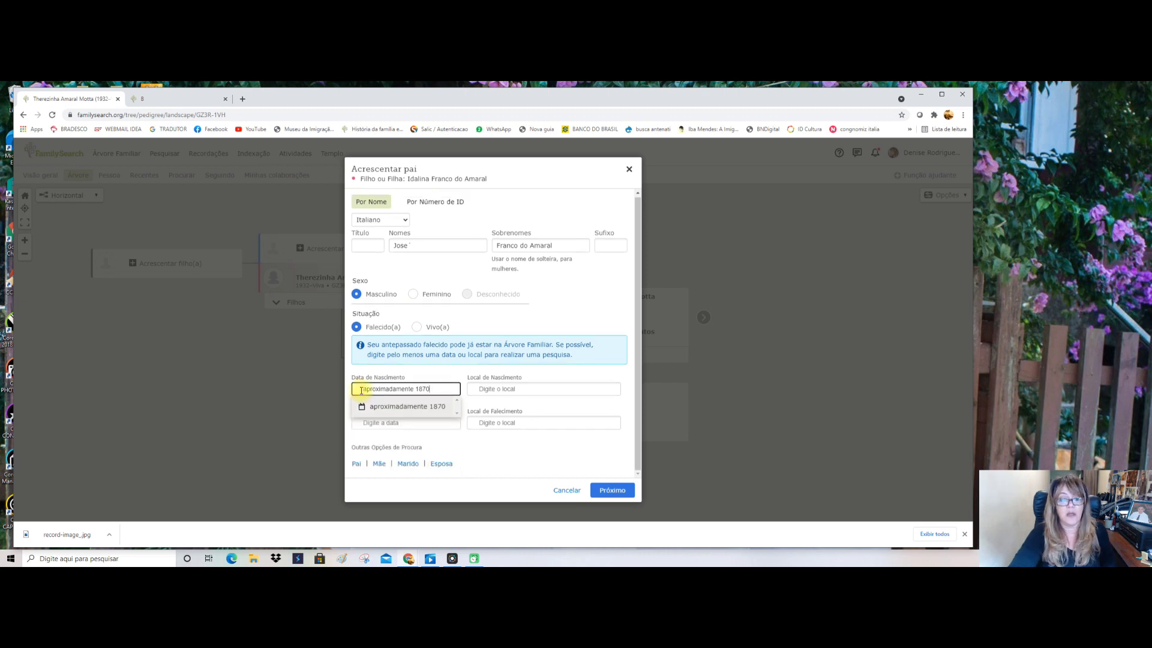
left_click(411, 412)
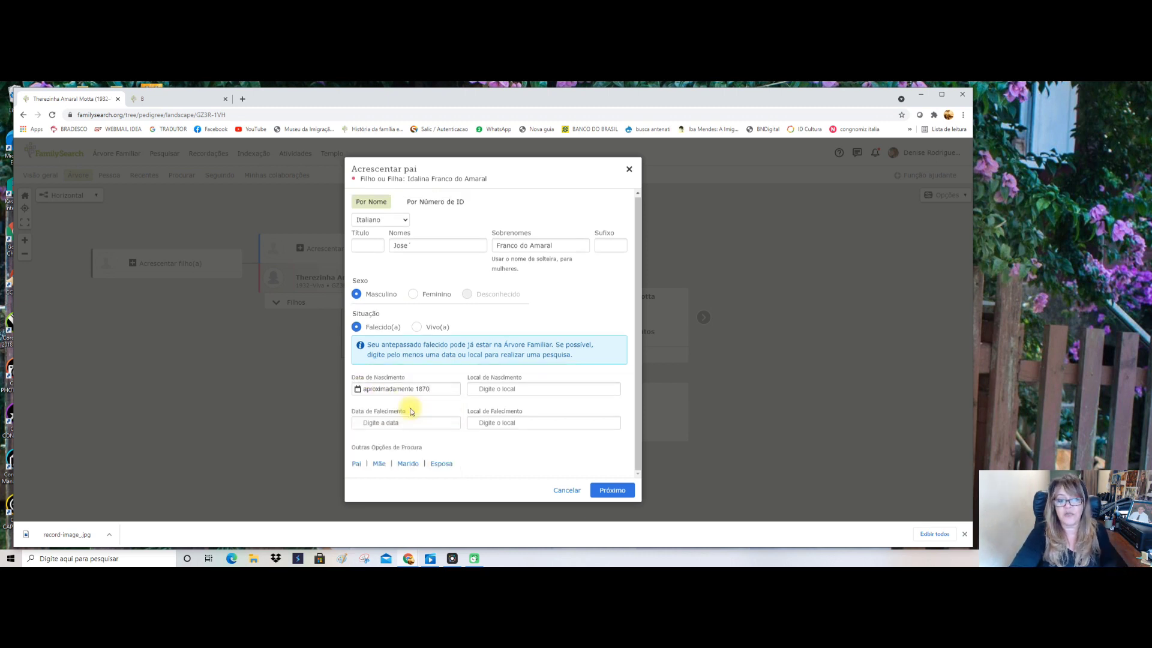
Set the father's birthplace to the standardized place Brasil
left_click(481, 389)
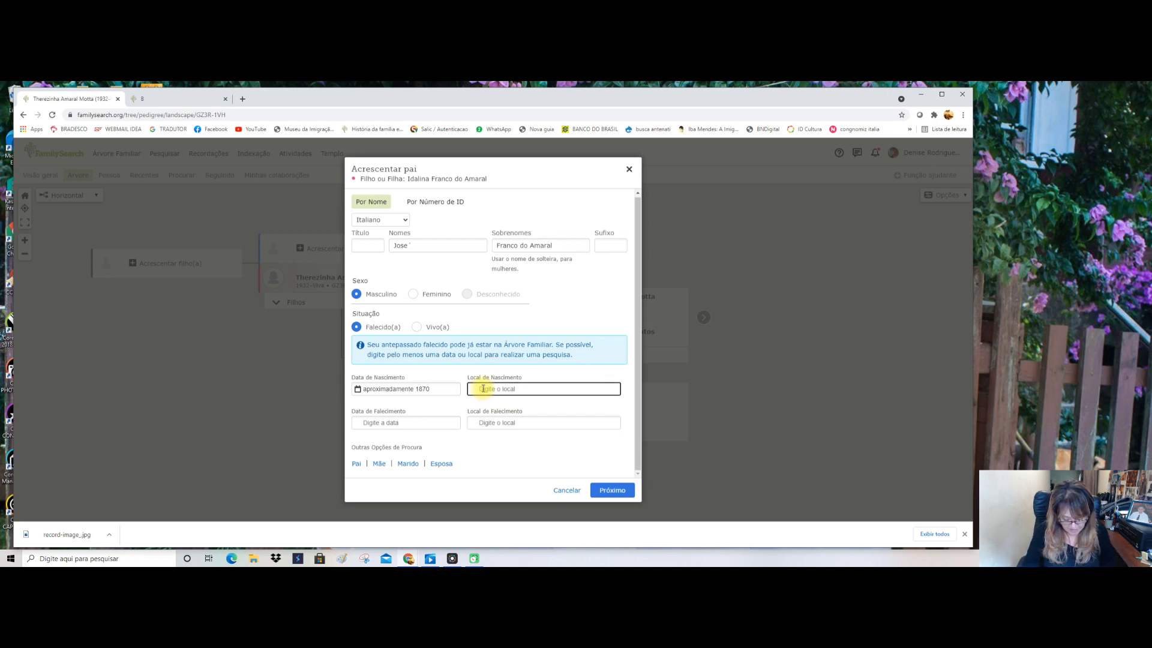
type("Bra")
key("BackSpace")
type("sil")
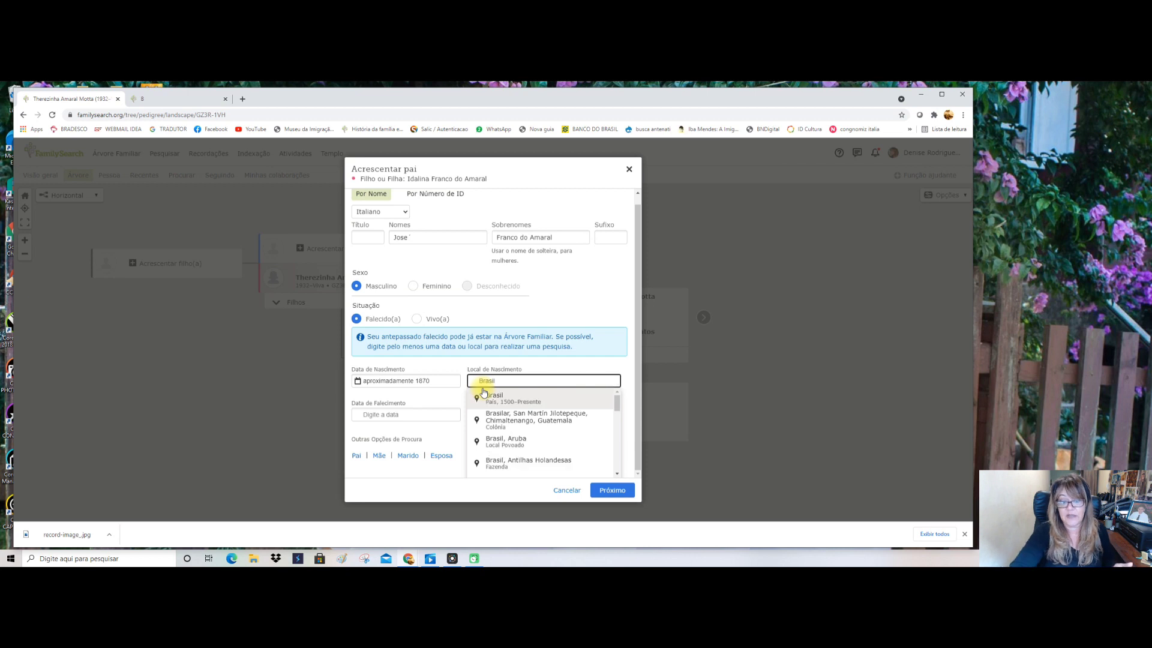
left_click(495, 400)
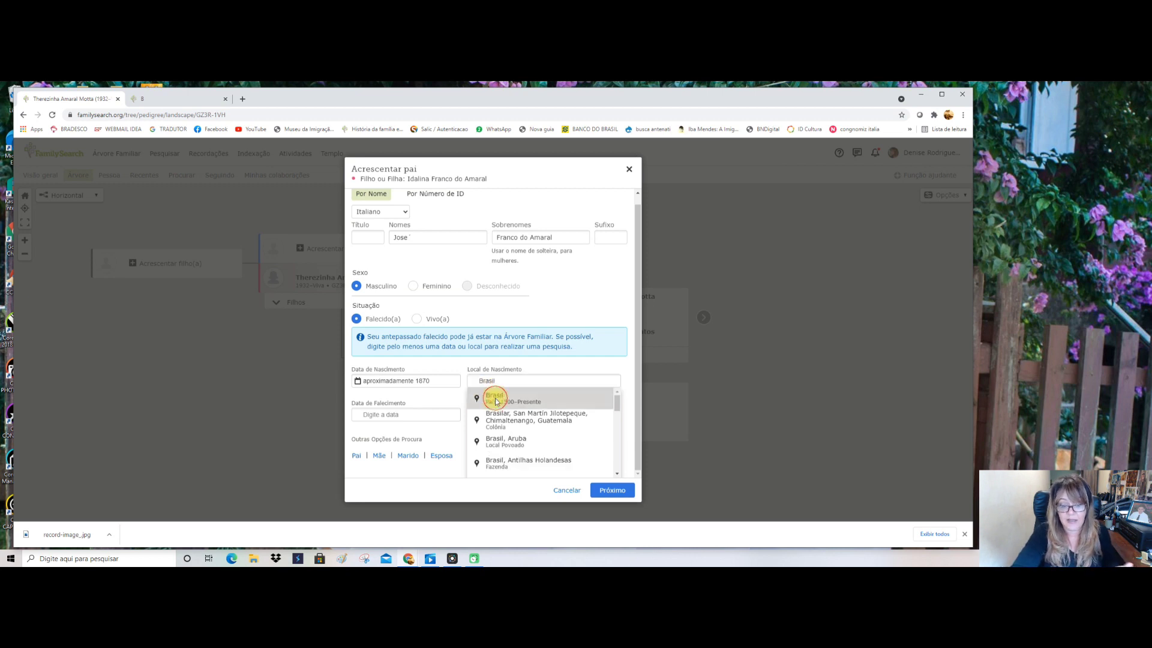
Set the father's place of death to the standardized place Brasil and search for existing matches
left_click(483, 423)
type("Brasil")
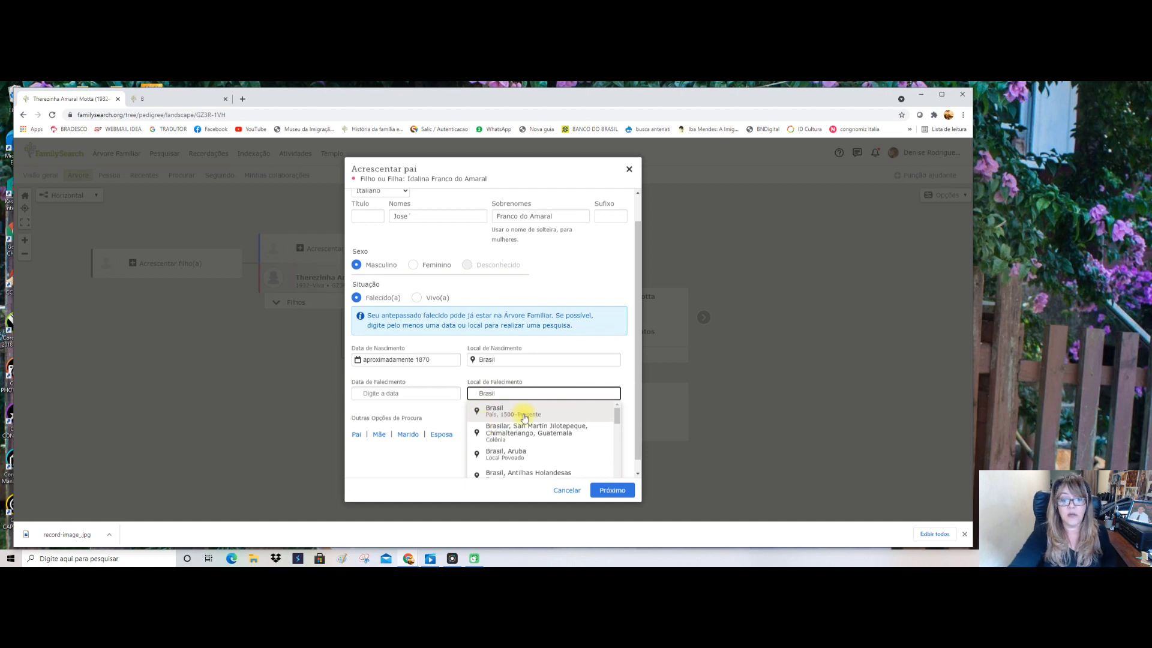
left_click(499, 410)
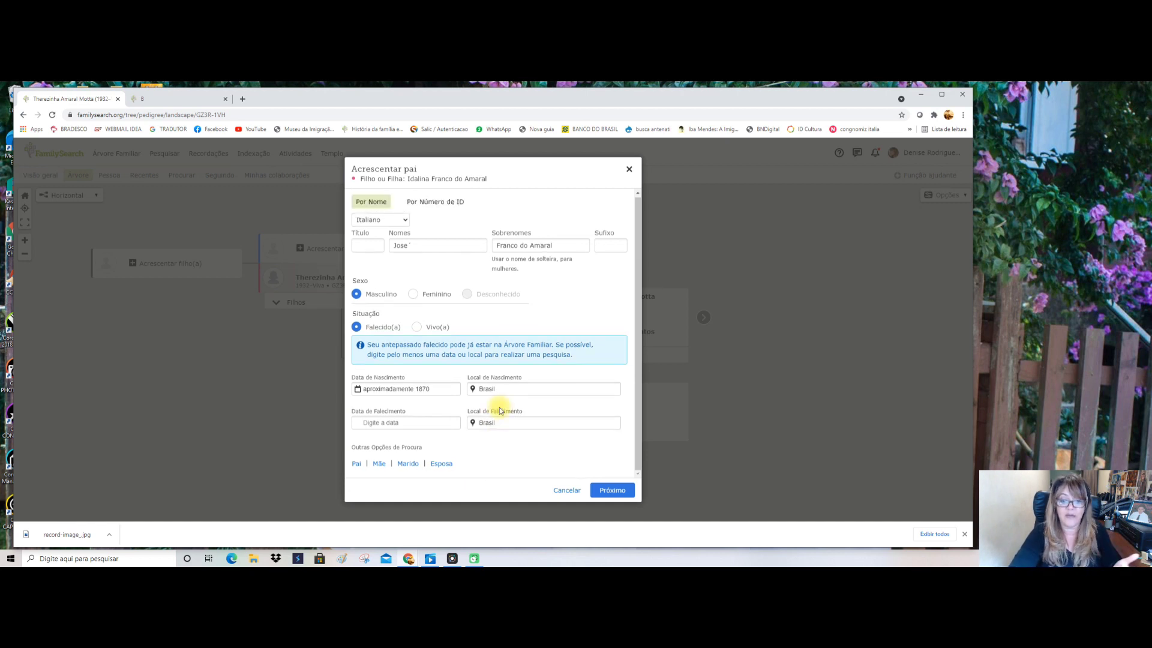
left_click(605, 491)
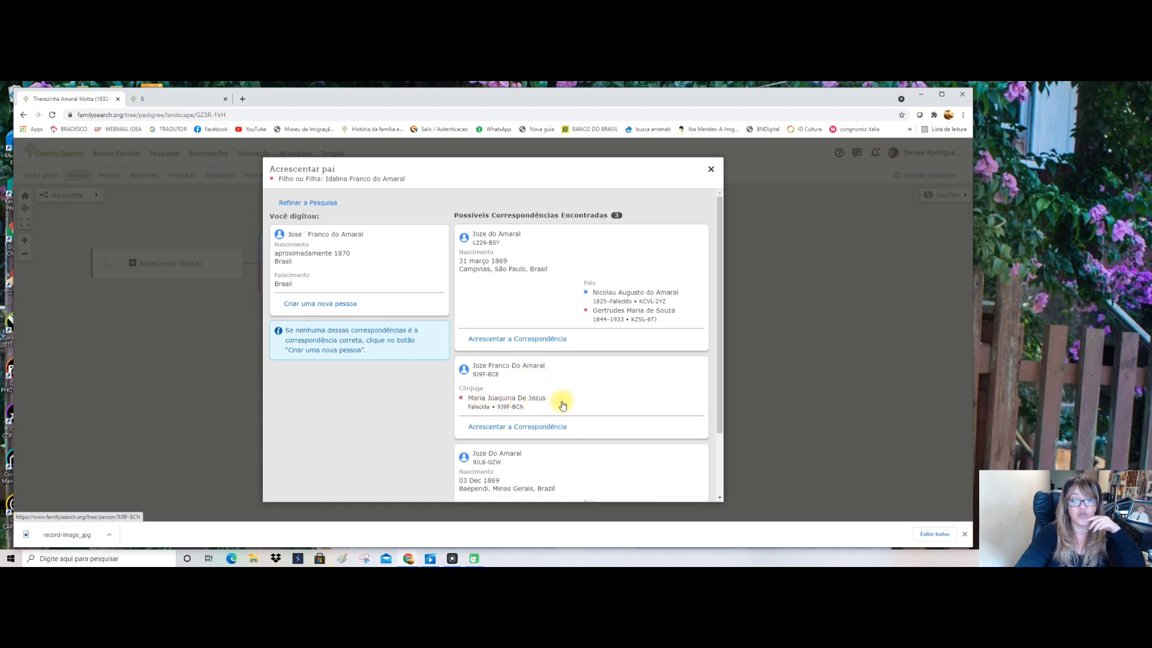
Compare the possible matches and their spouses with the maternal grandparents named in the birth record
left_click(185, 98)
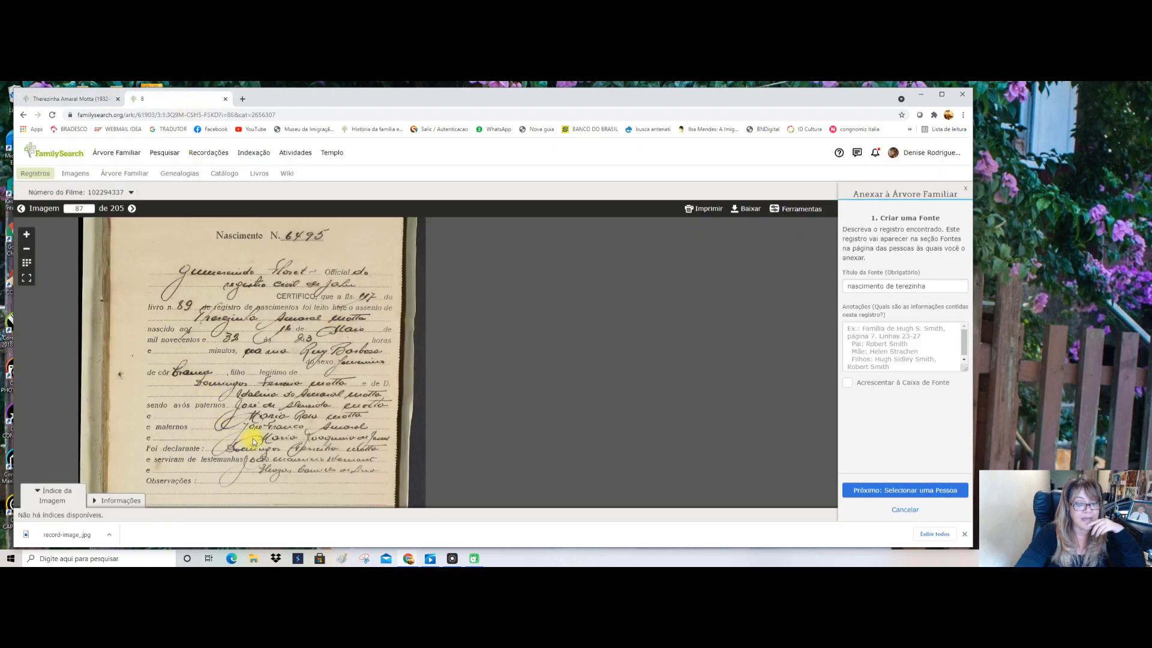
left_click(85, 101)
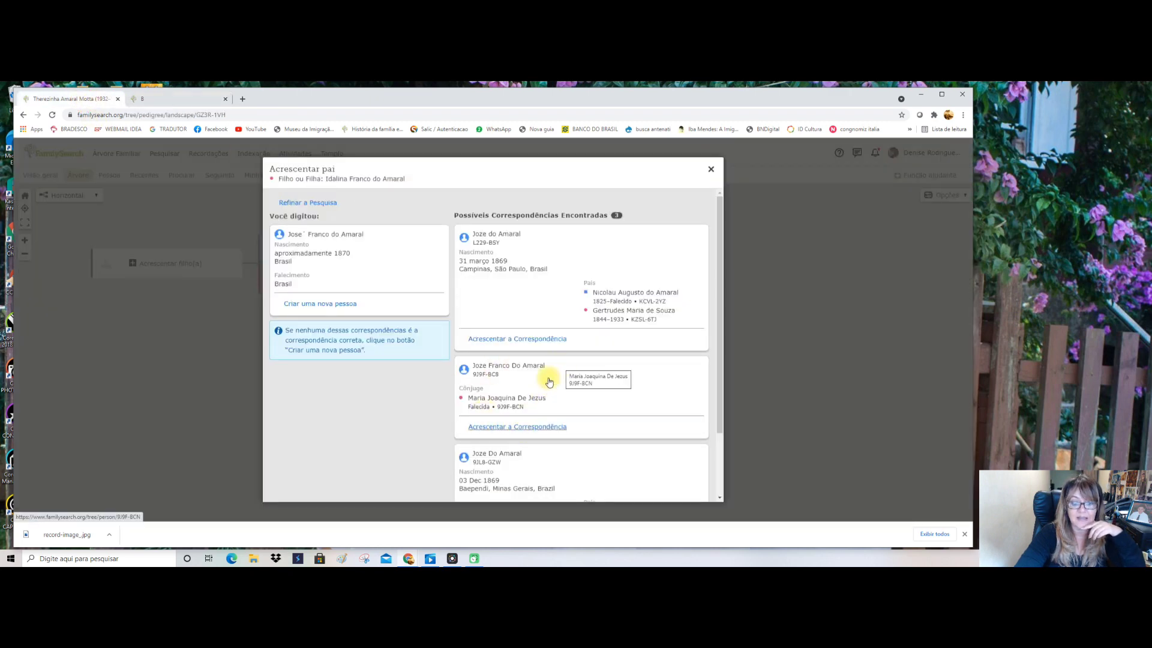
scroll(514, 368, "down", 1)
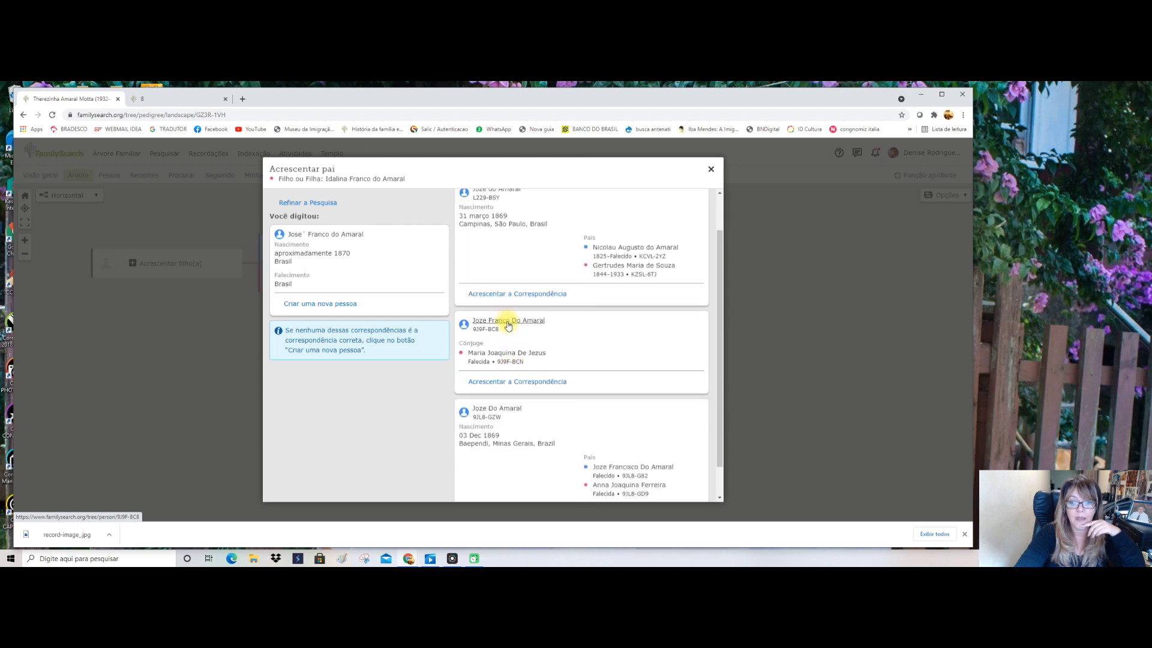
mouse_move(508, 325)
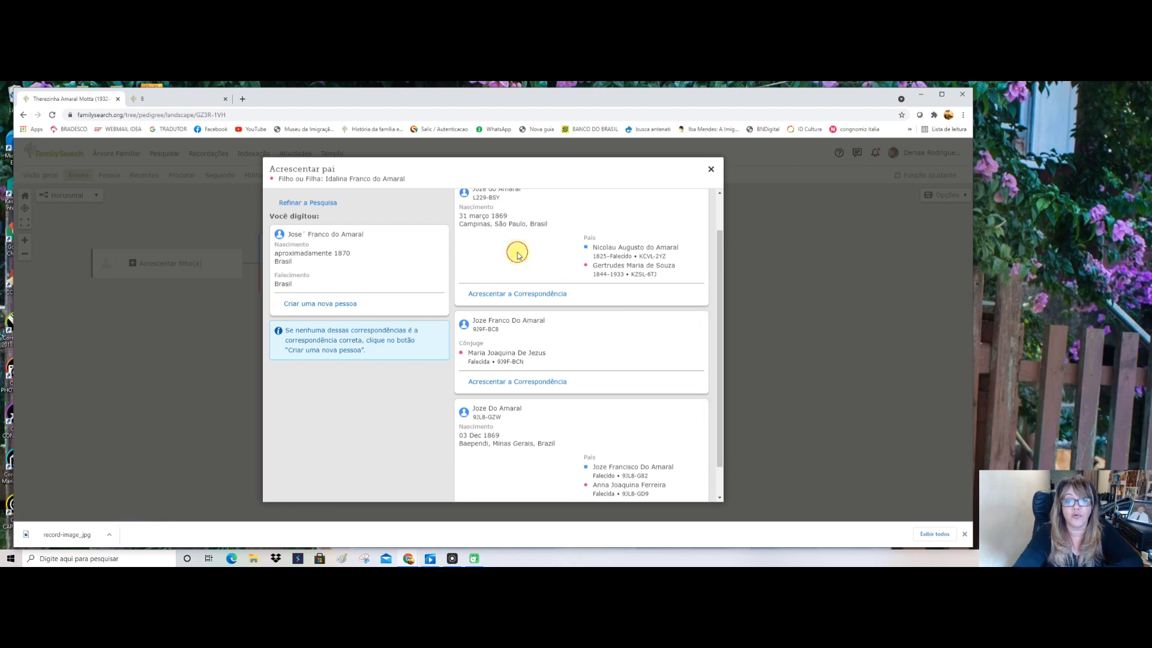
Open the person page of the first possible match, baptized in Campinas, São Paulo, from its summary card
scroll(542, 228, "up", 1)
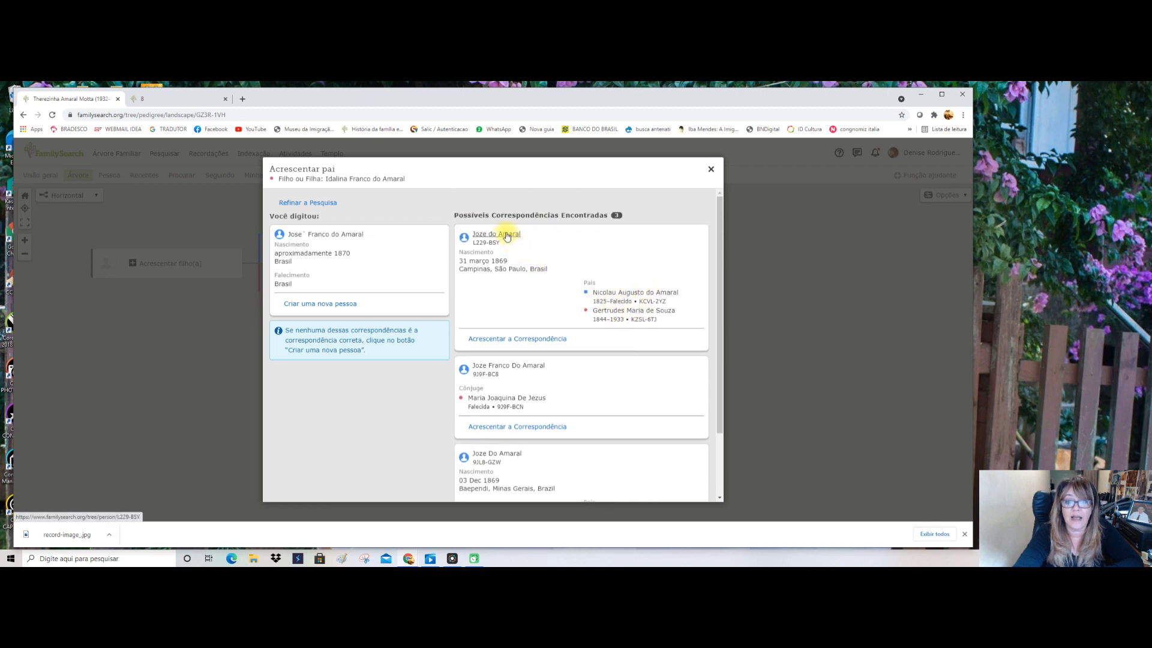
mouse_move(507, 236)
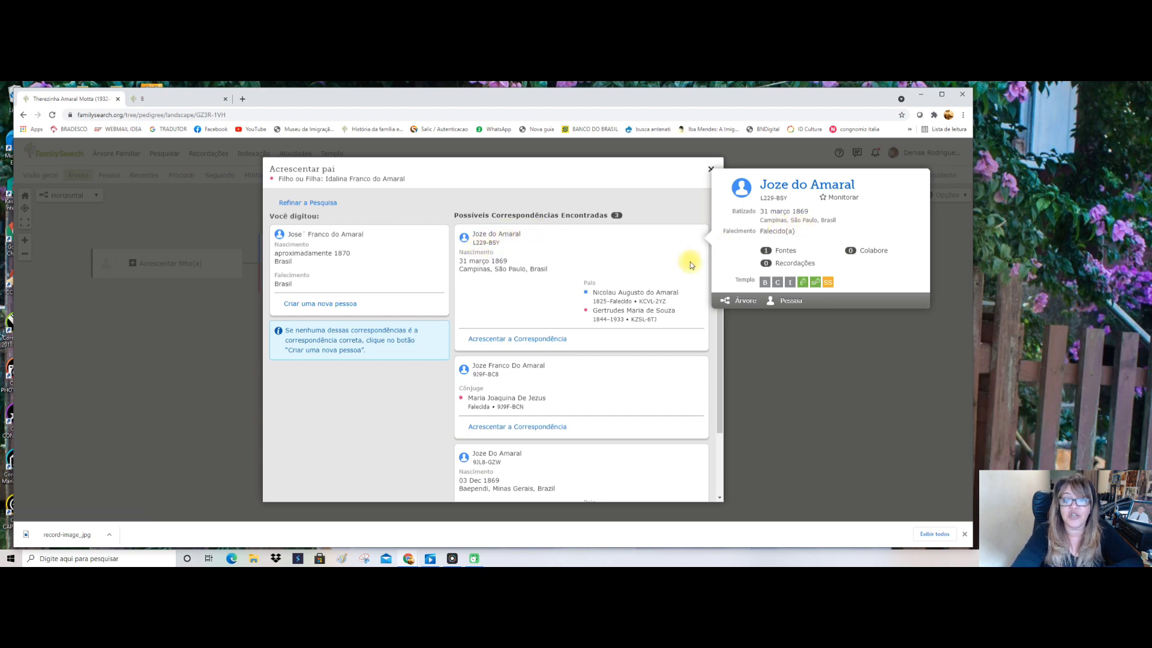
left_click(506, 238)
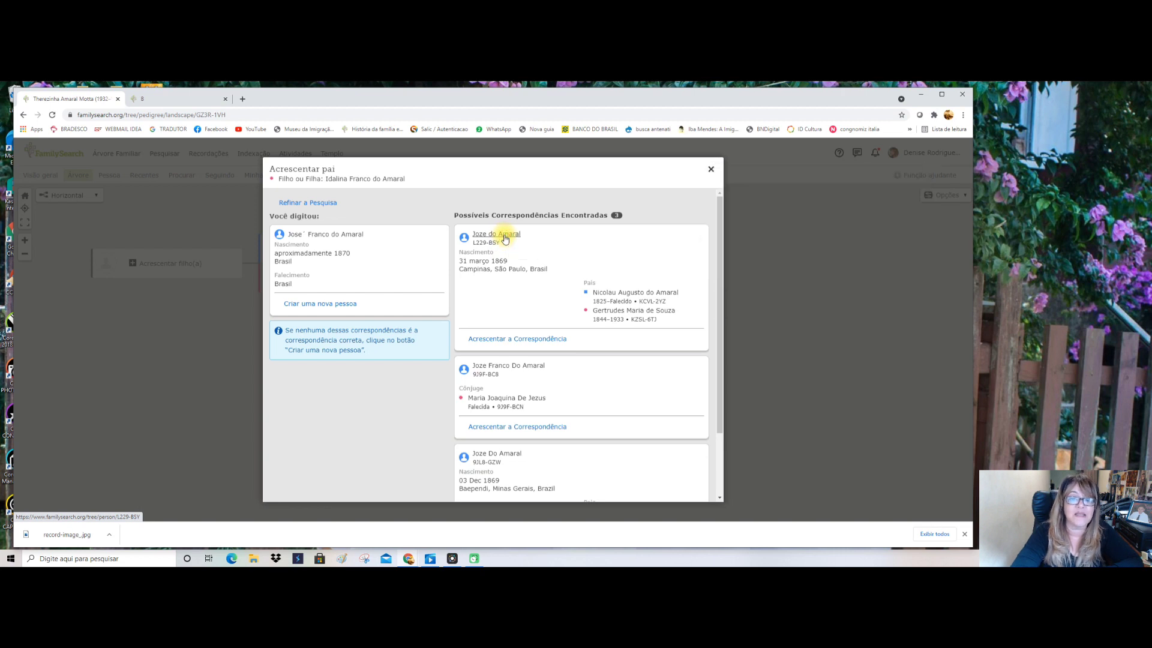
left_click(505, 239)
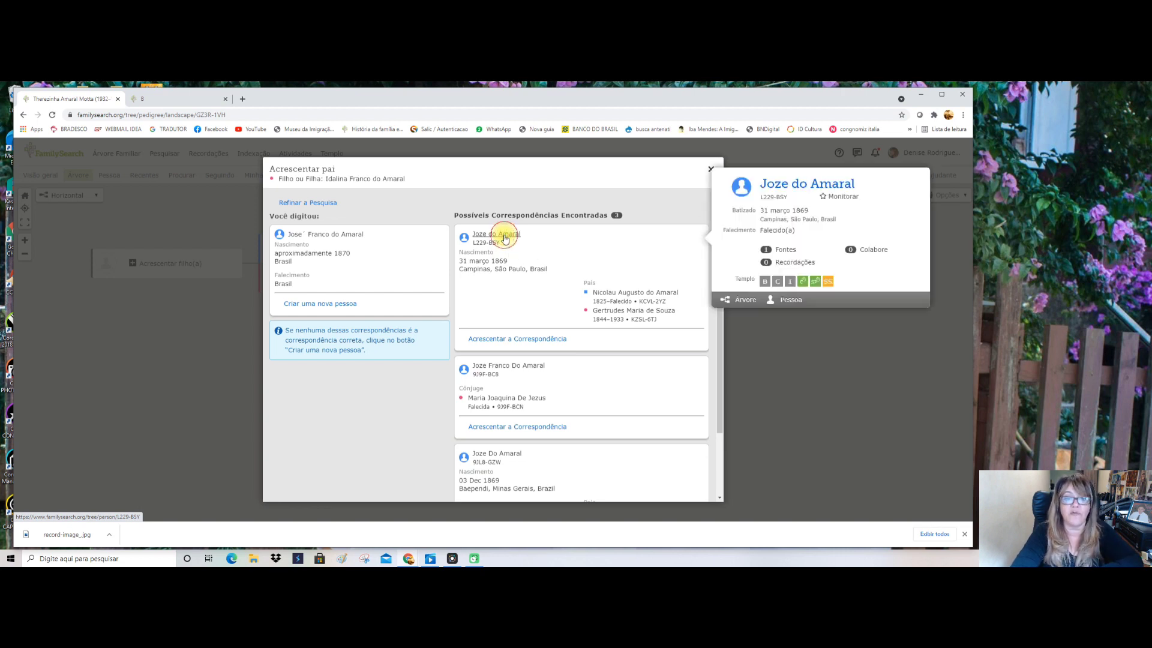
left_click(791, 300)
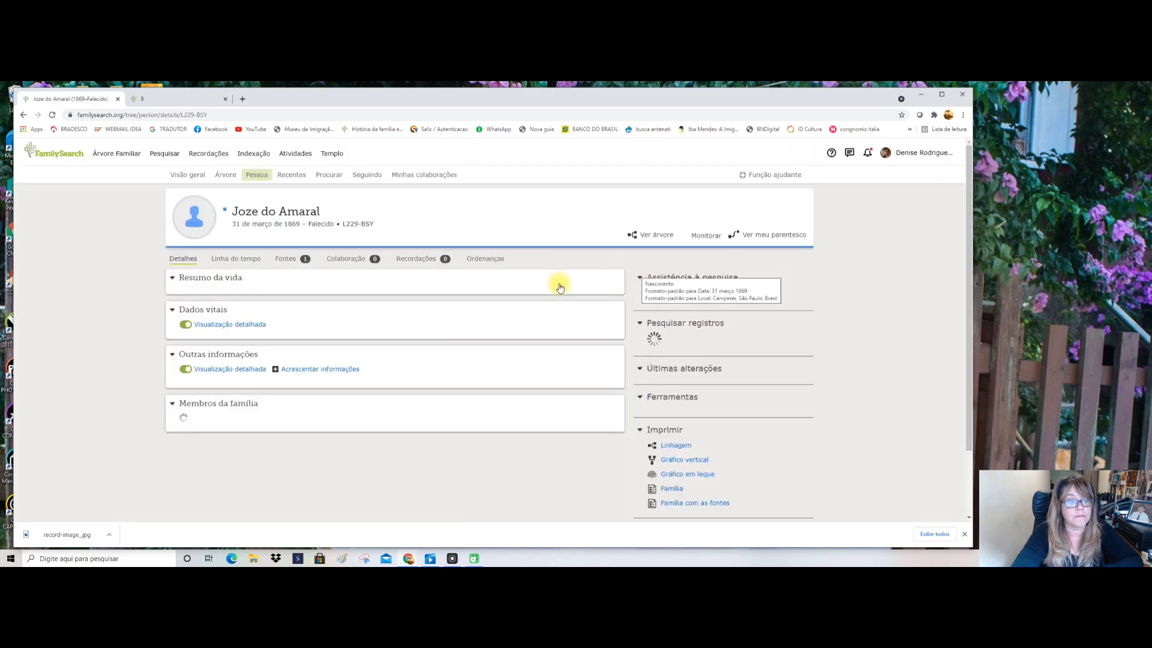
Examine the possible match's baptism, residence, parents and siblings for a family connection, and return to the family tree
scroll(549, 282, "down", 4)
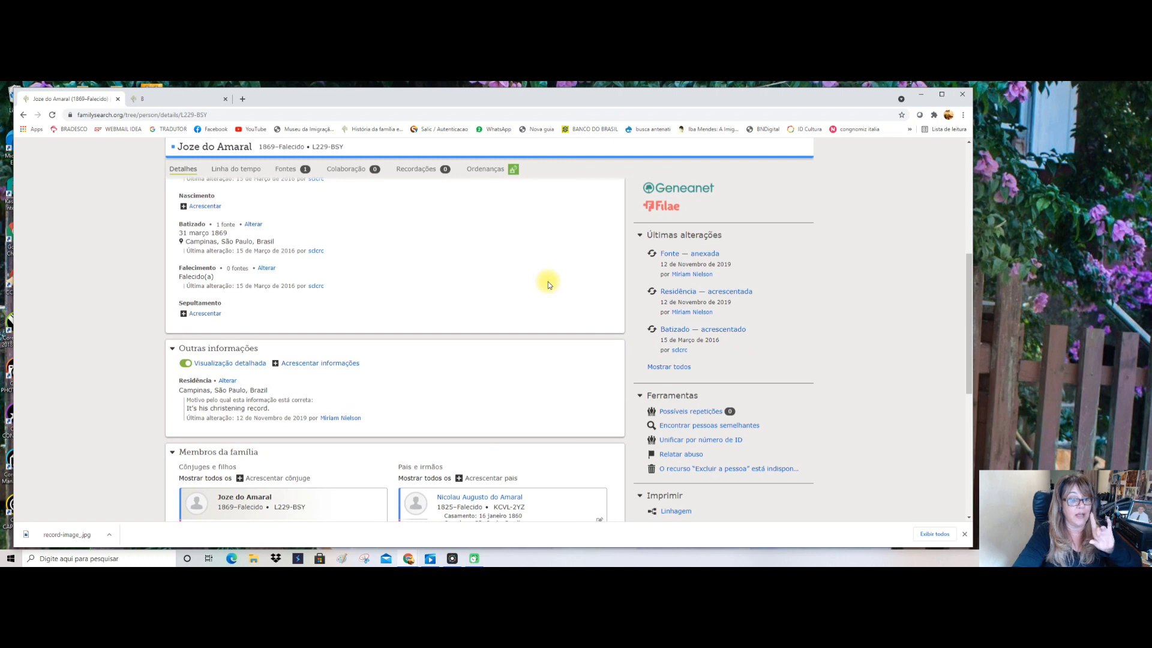
scroll(549, 284, "down", 2)
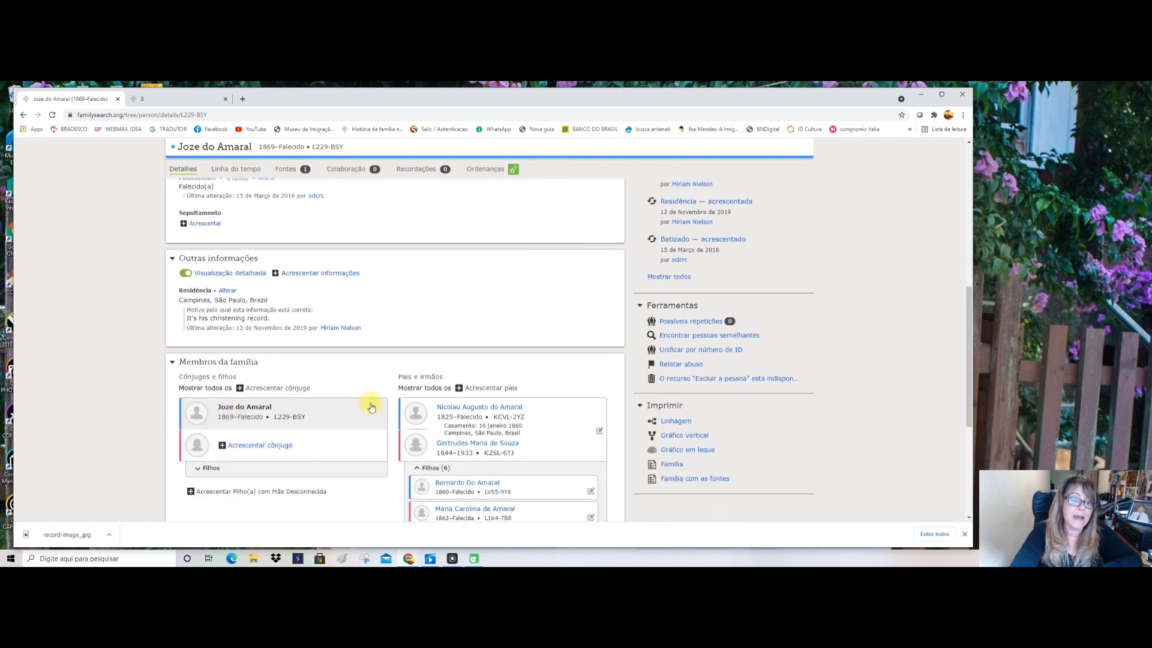
scroll(402, 374, "down", 1)
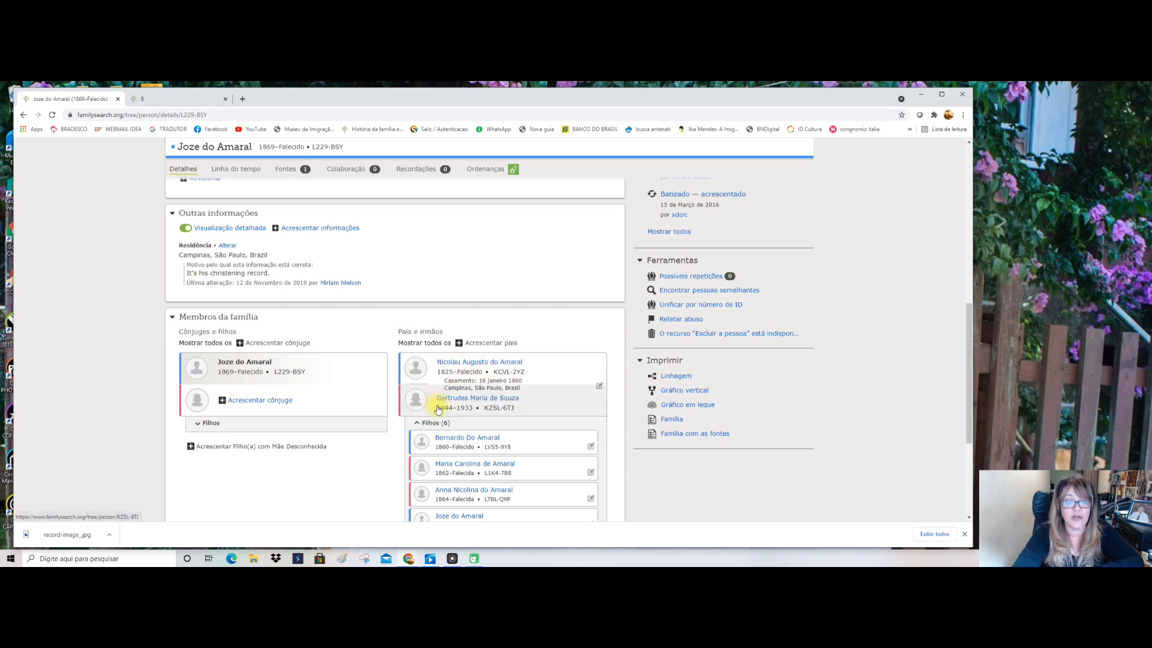
scroll(550, 378, "down", 1)
scroll(549, 364, "down", 2)
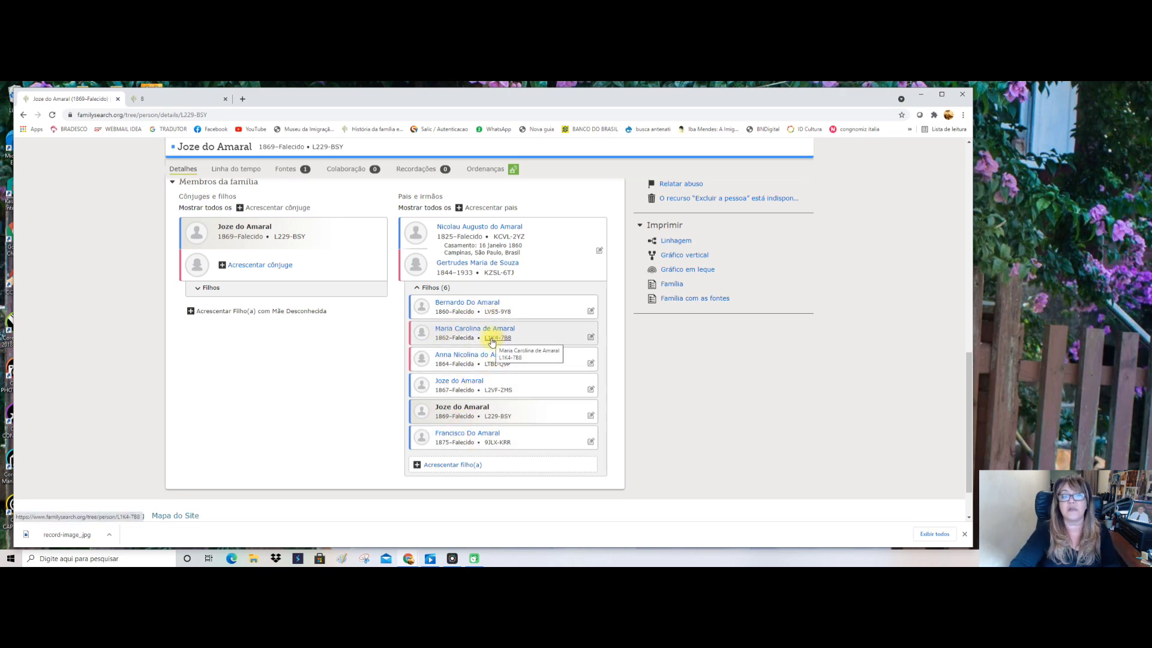
scroll(474, 339, "up", 5)
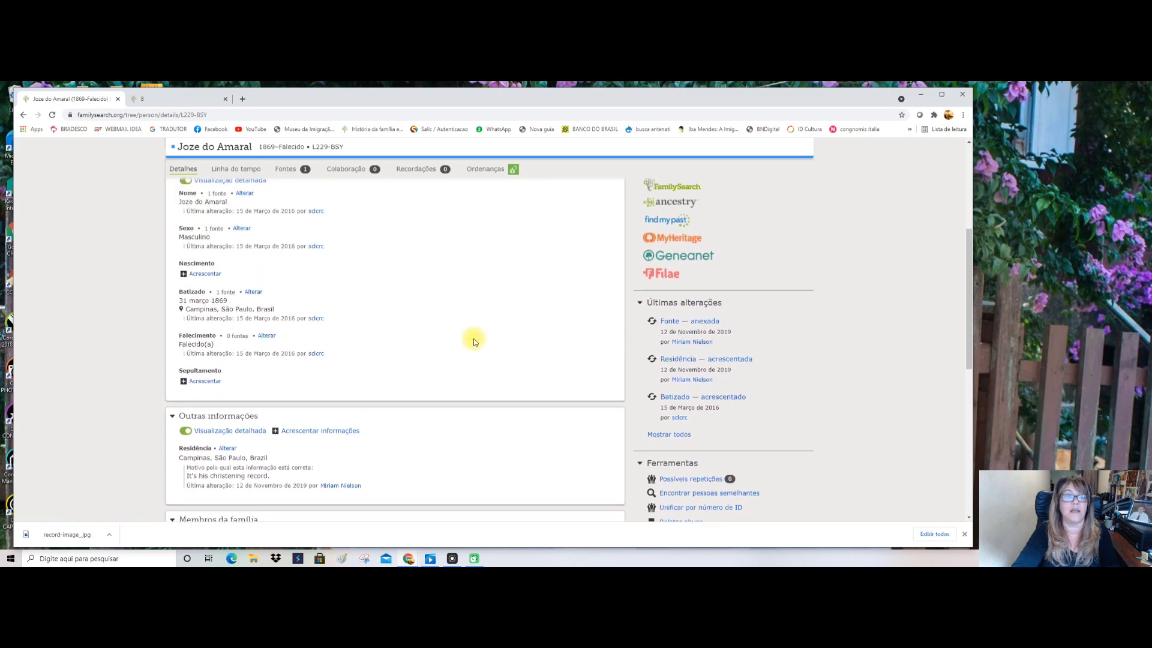
left_click(24, 115)
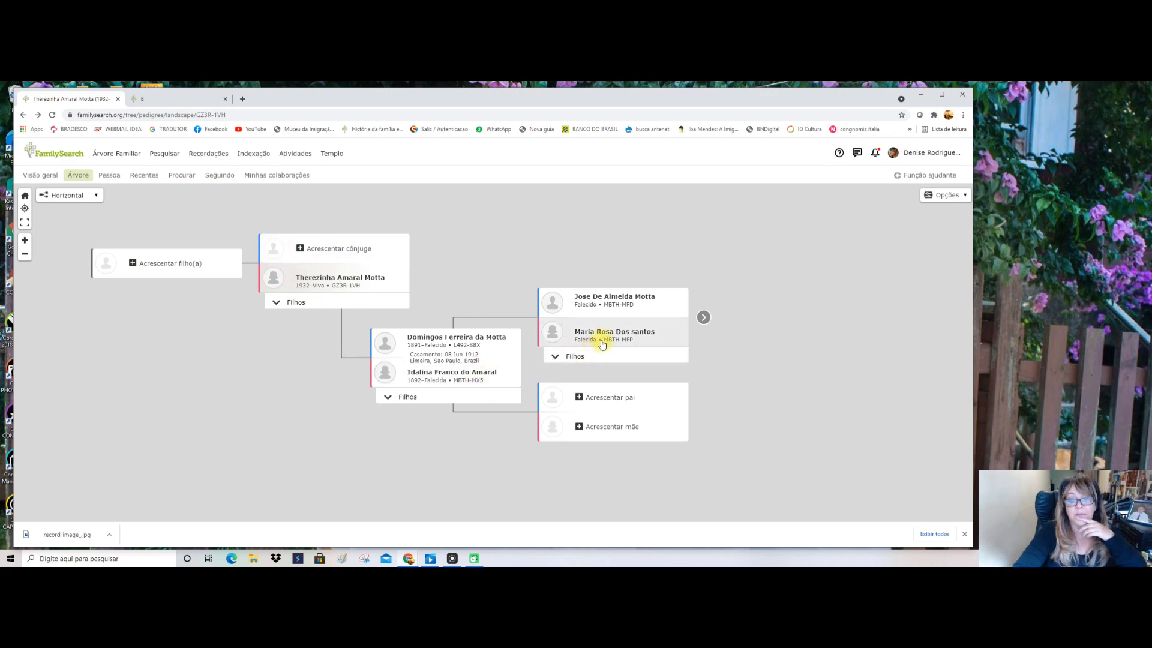
Start adding the mother's missing father, entering his given name and surnames as written in the birth record
left_click(596, 400)
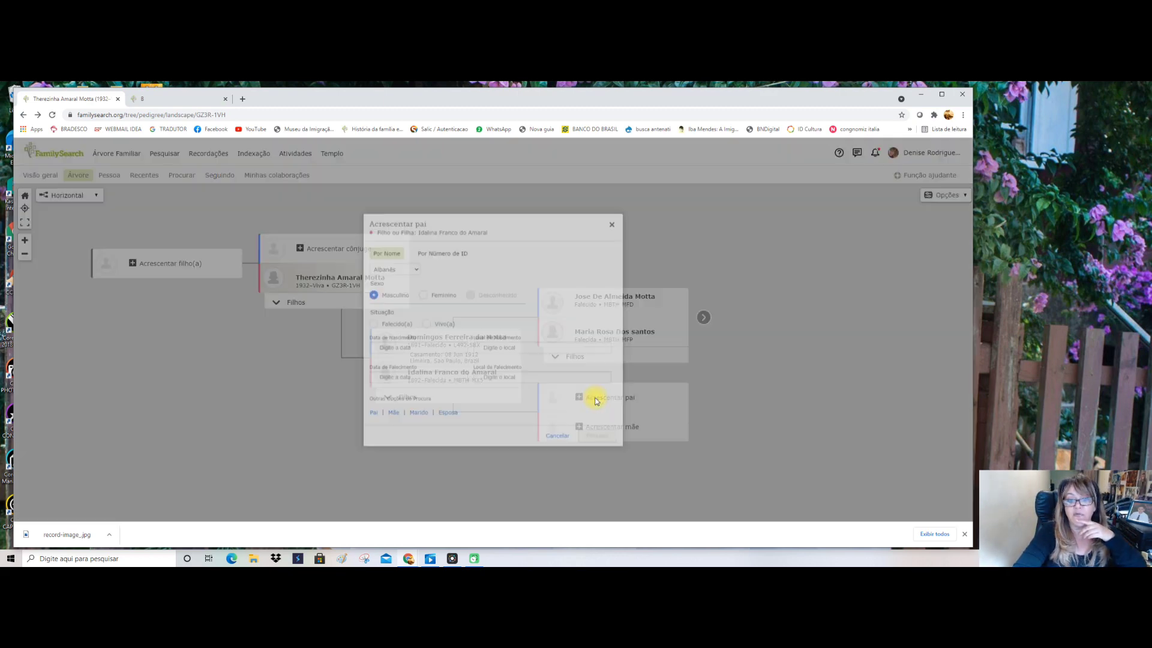
type("José")
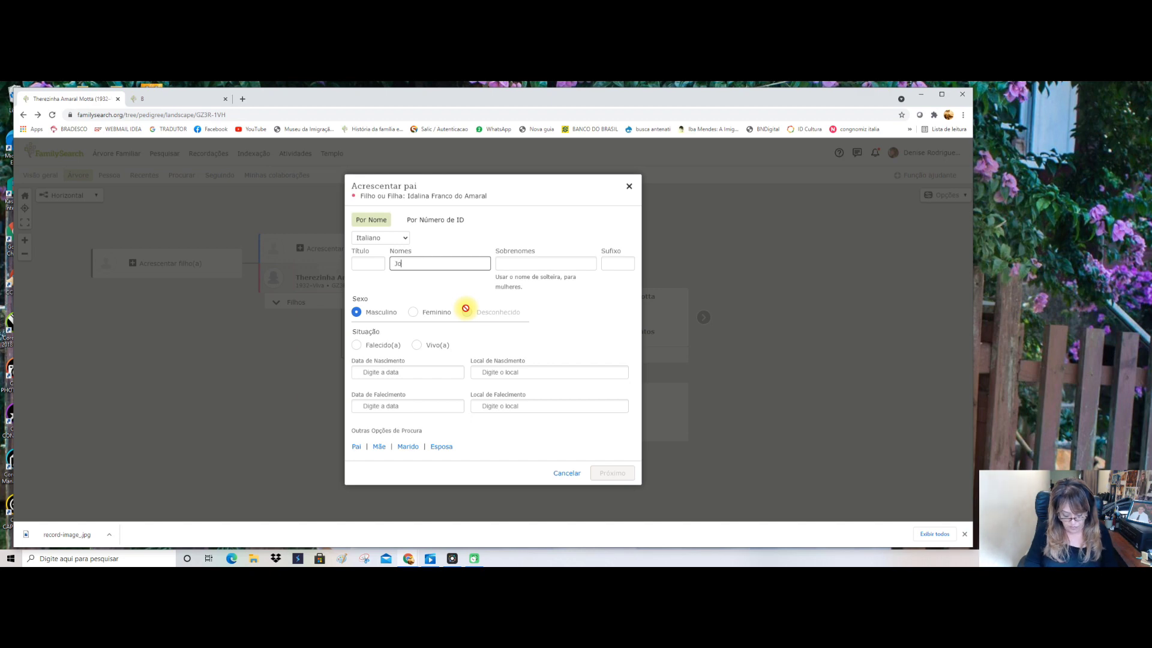
left_click(166, 101)
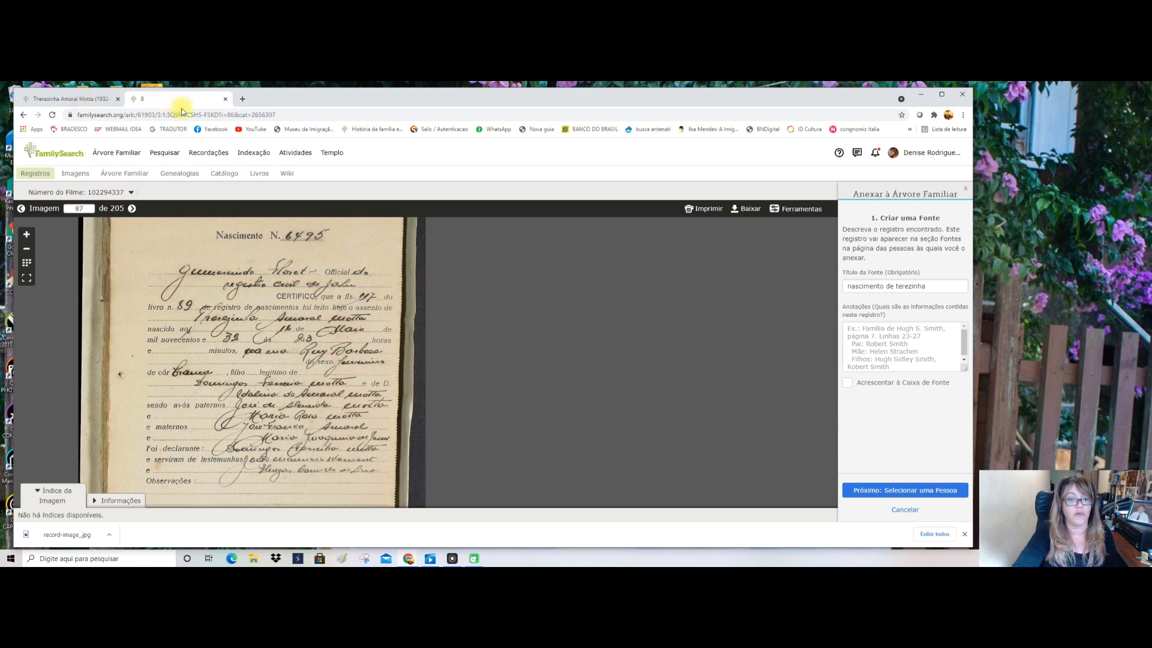
left_click(81, 99)
left_click(514, 262)
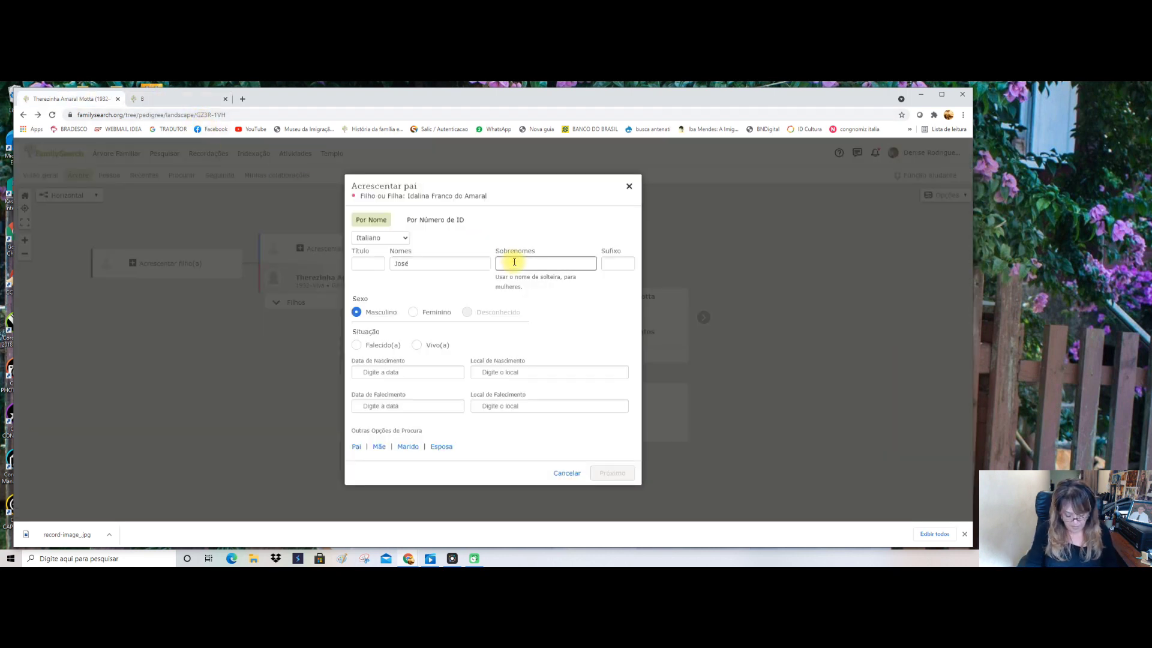
type("Franco Amaral")
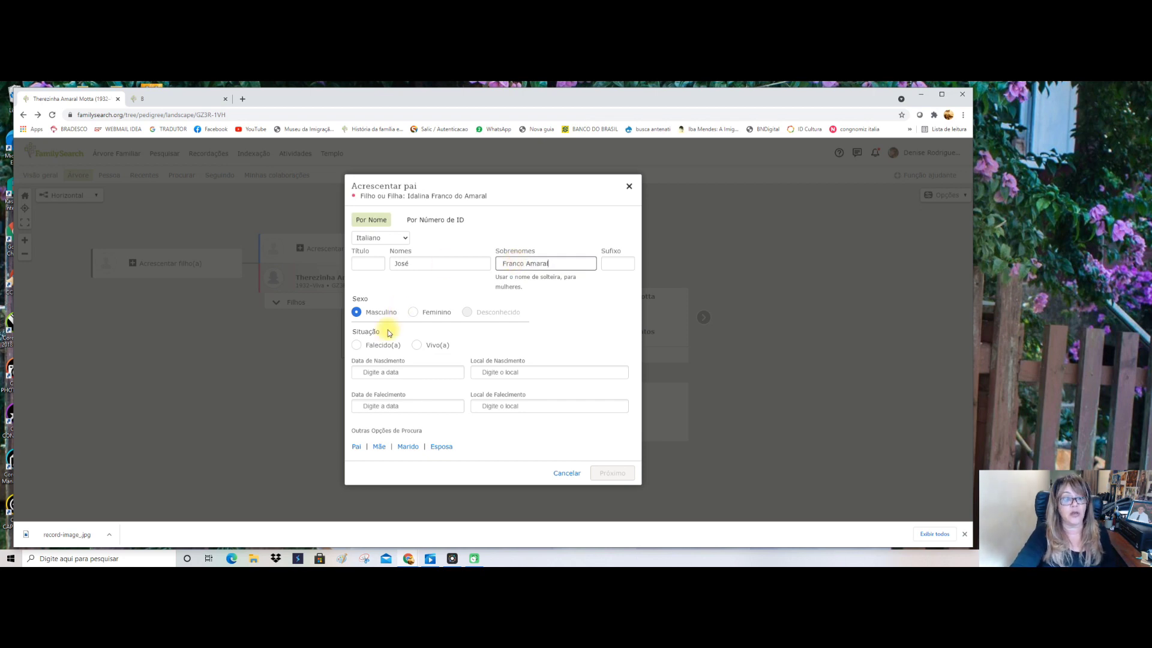
Set the new father's birth date to the standardized date aproximadamente 1870
left_click(371, 372)
type("aproximadamente")
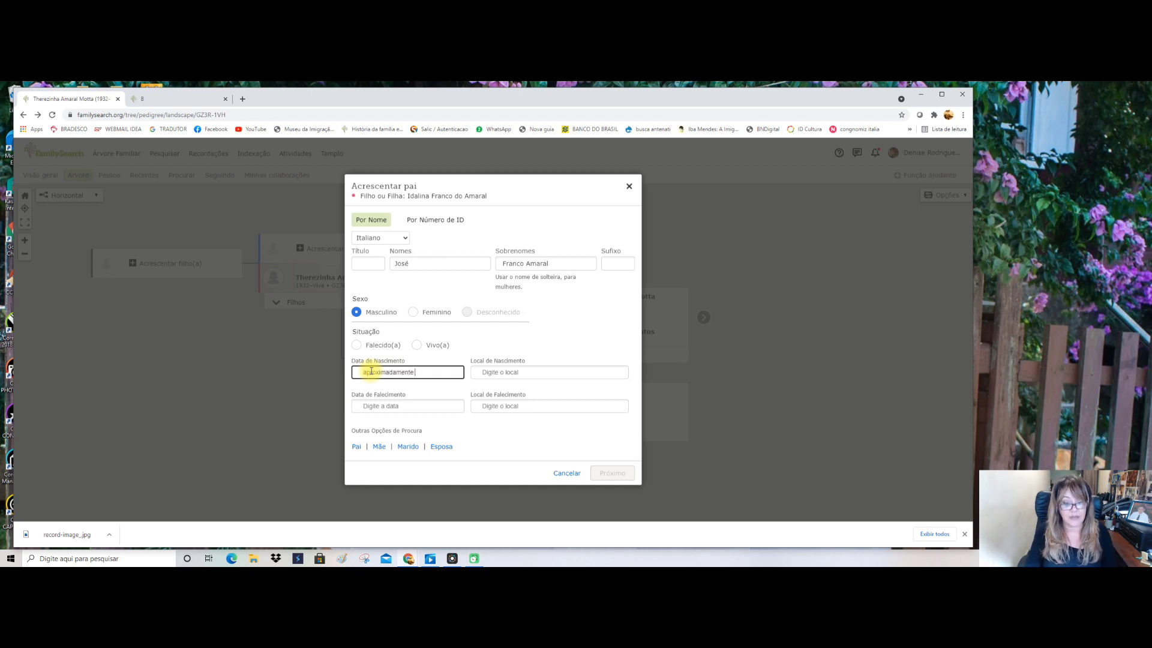
type(" 1")
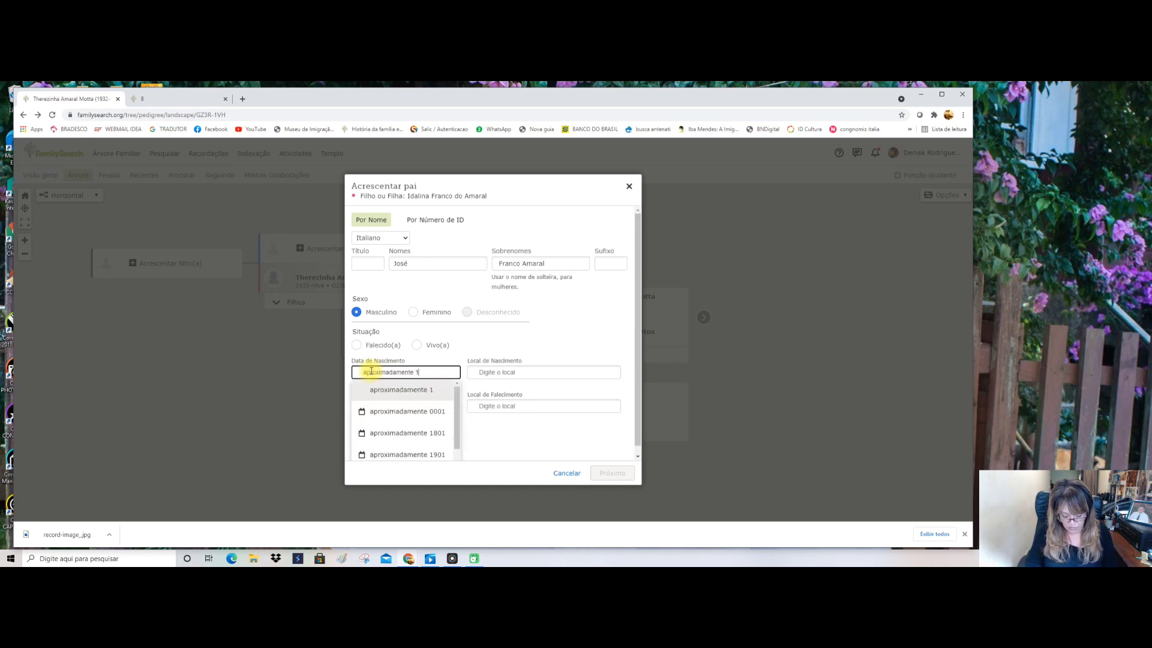
type("870")
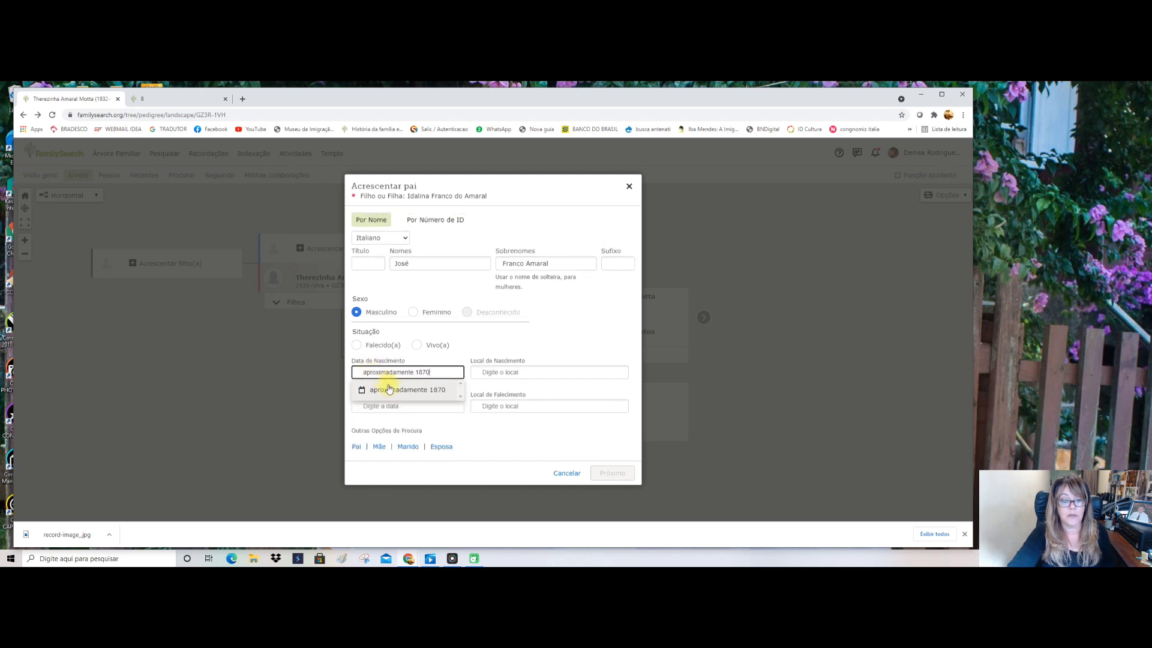
left_click(390, 389)
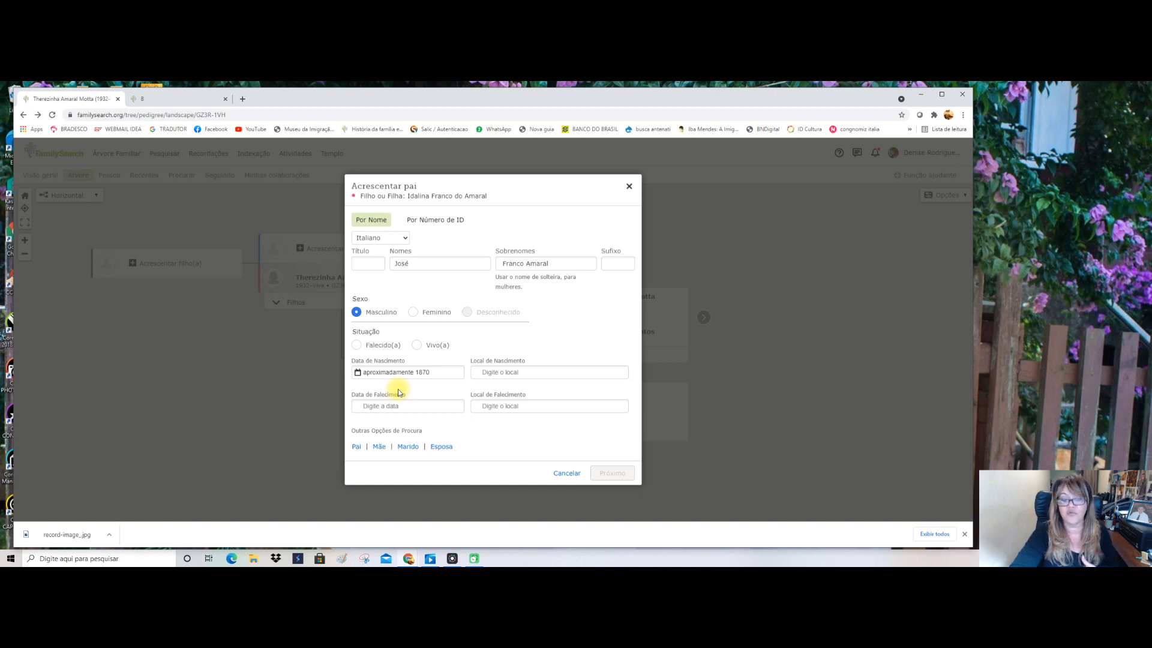
Set the new father's birthplace to the standardized place São Paulo, Brasil
left_click(483, 373)
type("Br")
key("BackSpace")
key("BackSpace")
type("Bão Paulo")
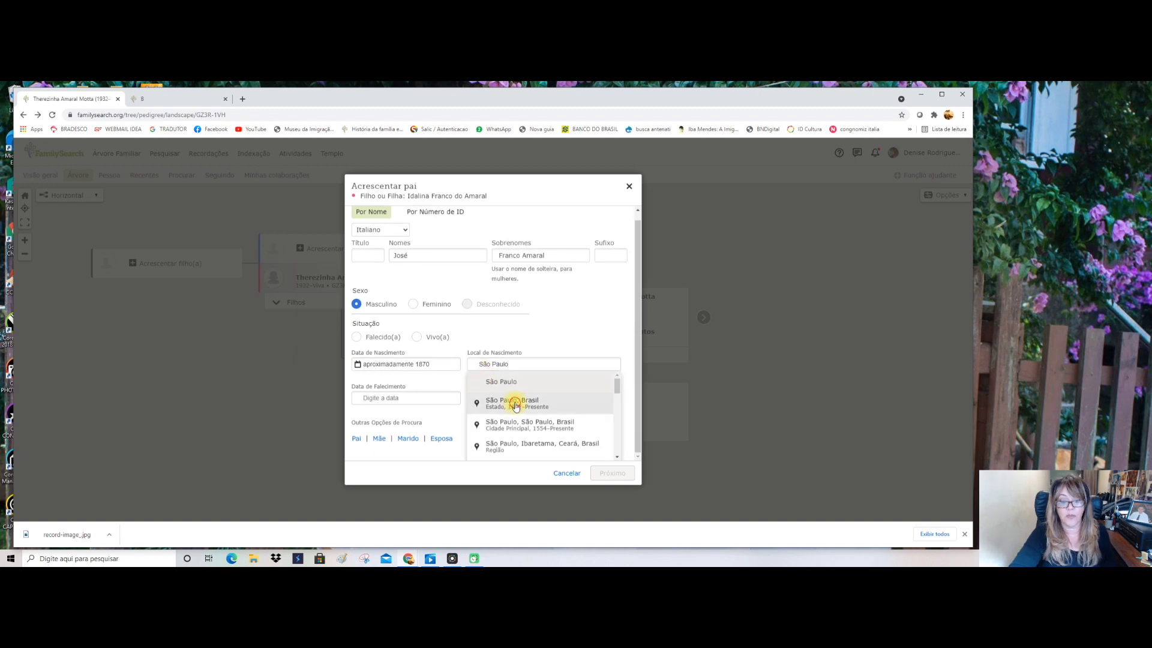
left_click(515, 406)
Set the place of death to Brasil, mark the father as Falecido(a), and search for existing matches
left_click(502, 406)
type("Brasil")
left_click(494, 381)
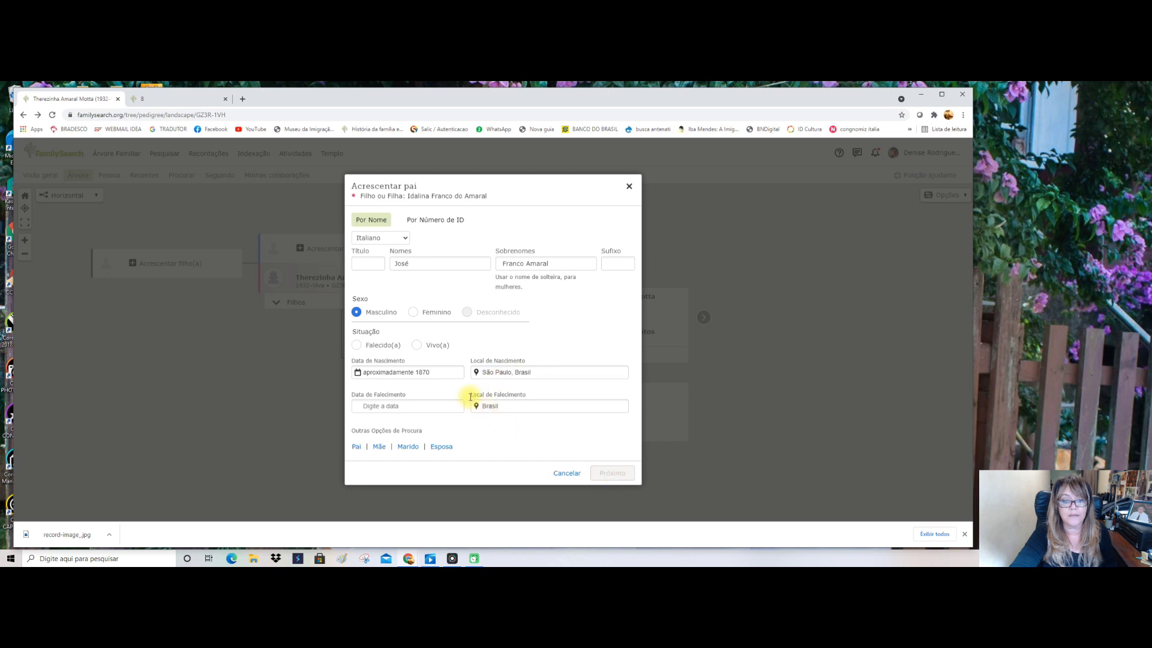
left_click(357, 344)
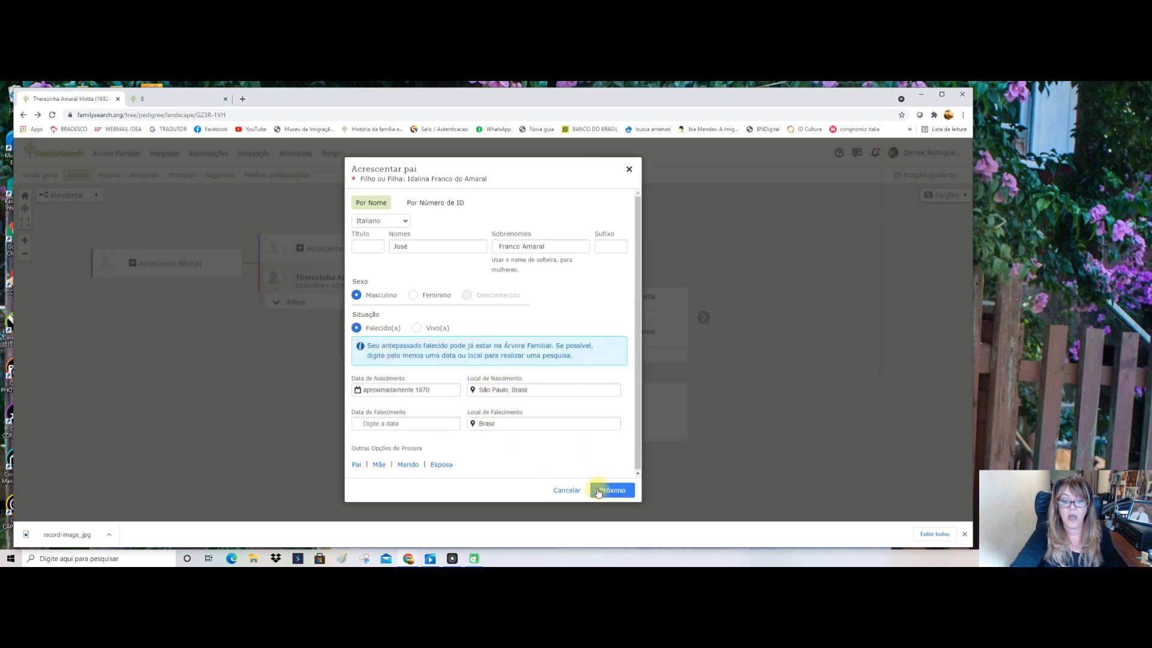
left_click(612, 491)
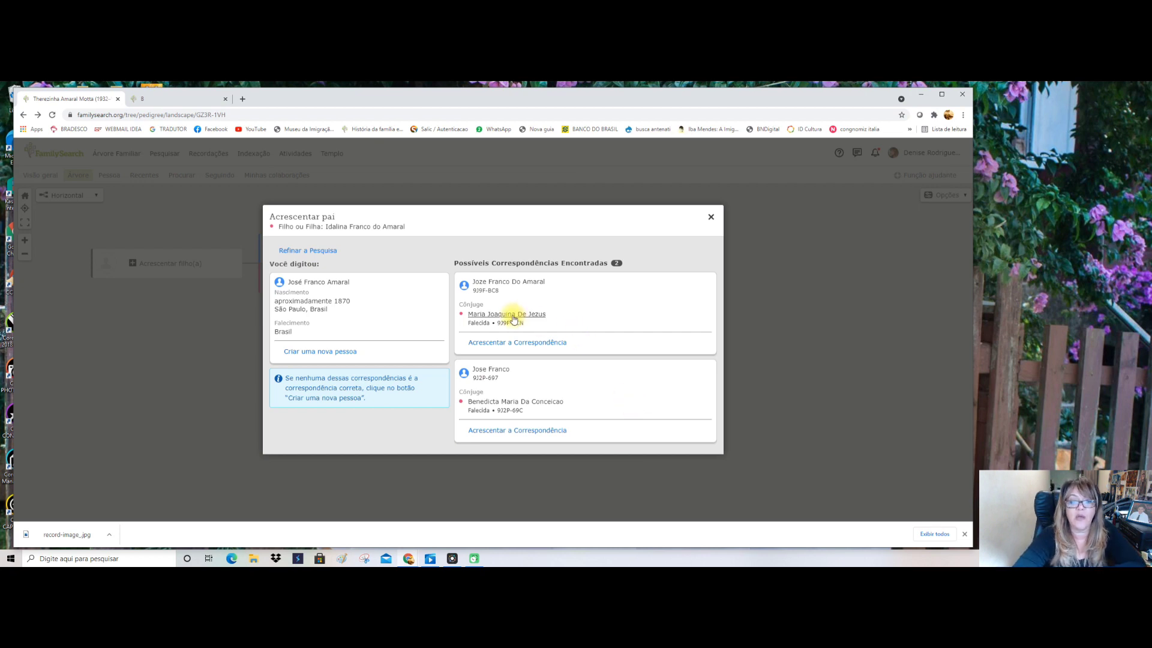
Check the sources attached to the first possible match's spouse, and return to the family tree
mouse_move(514, 318)
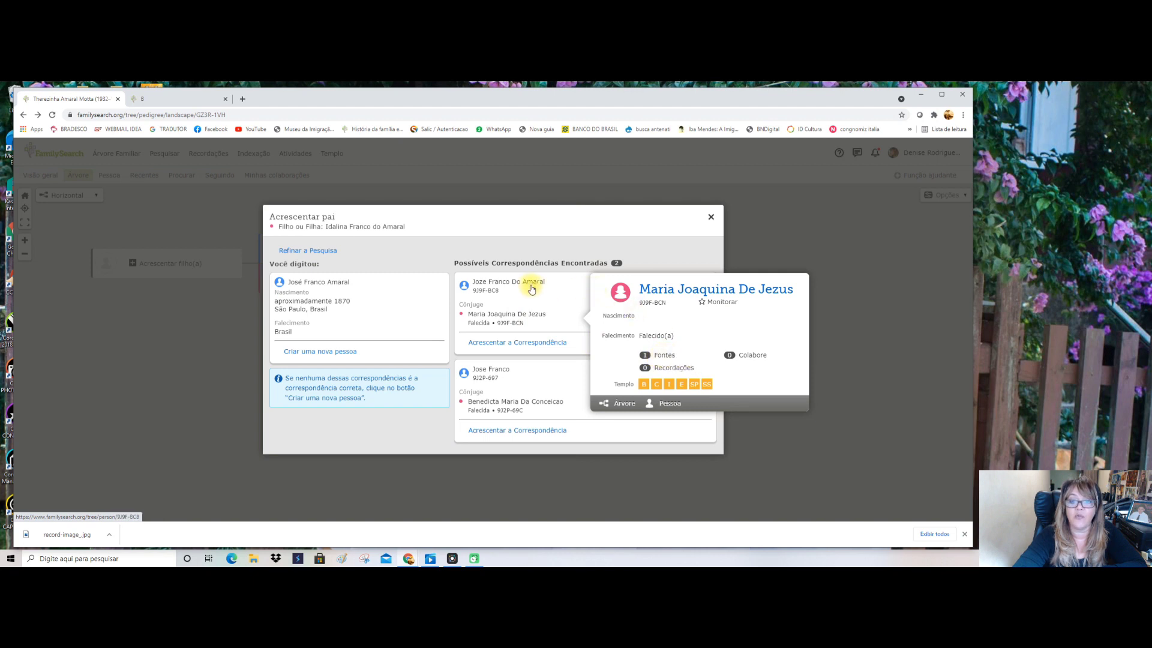
left_click(665, 356)
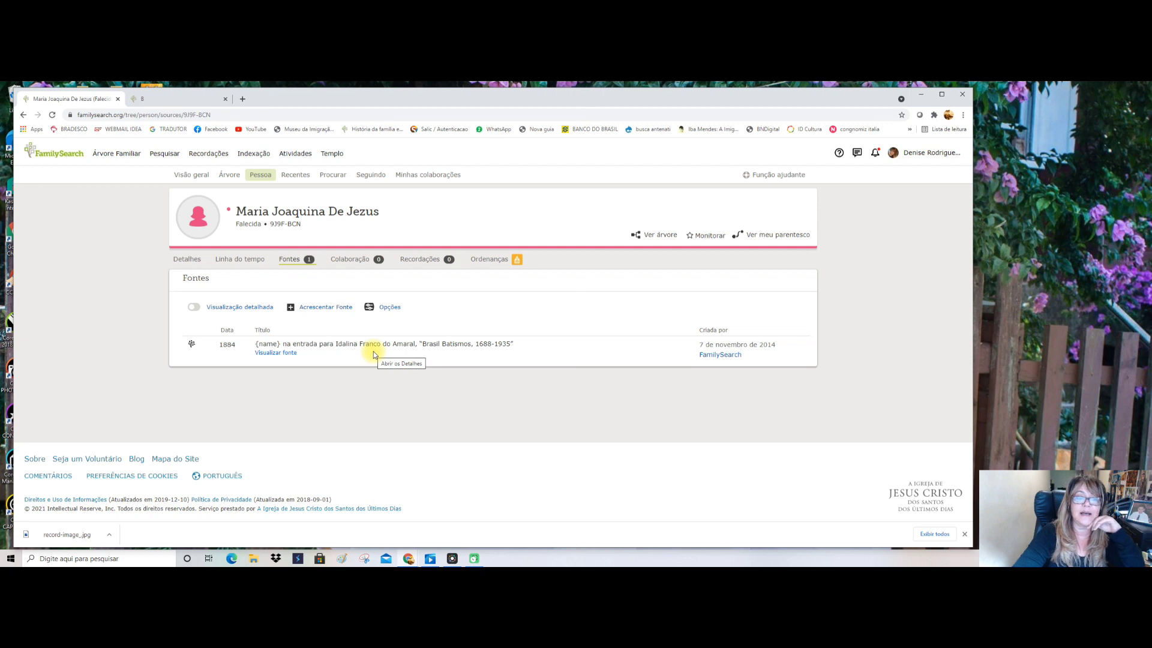
left_click(24, 116)
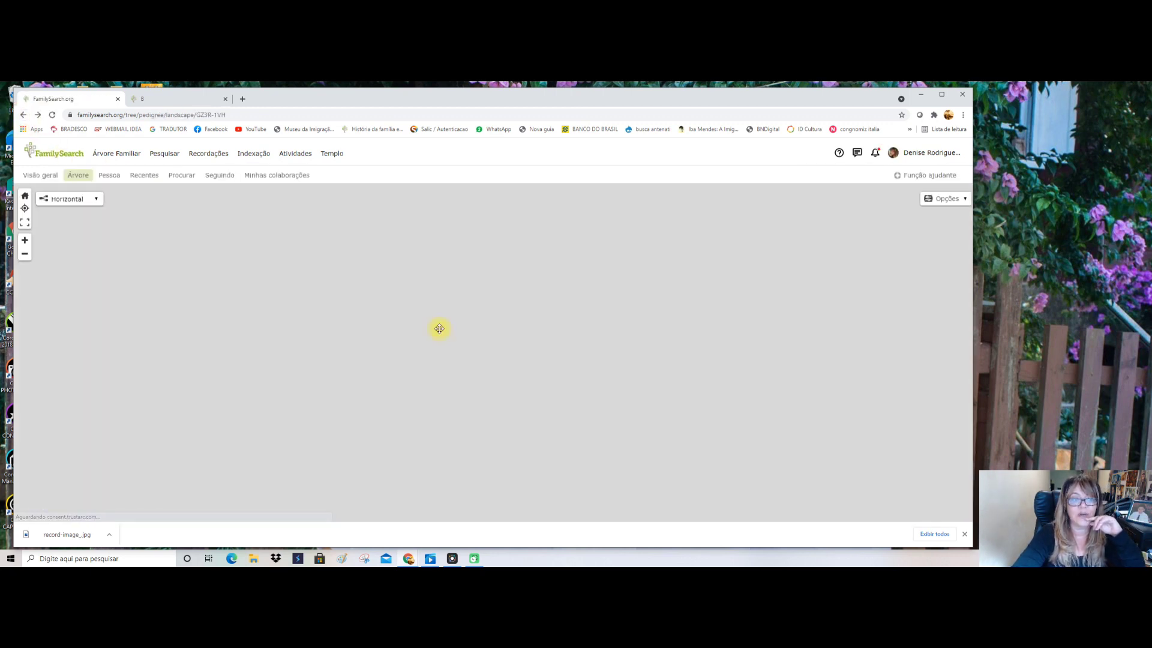
Start adding the mother's father again, entering his given name and full surnames and marking him as Falecido(a)
left_click(594, 398)
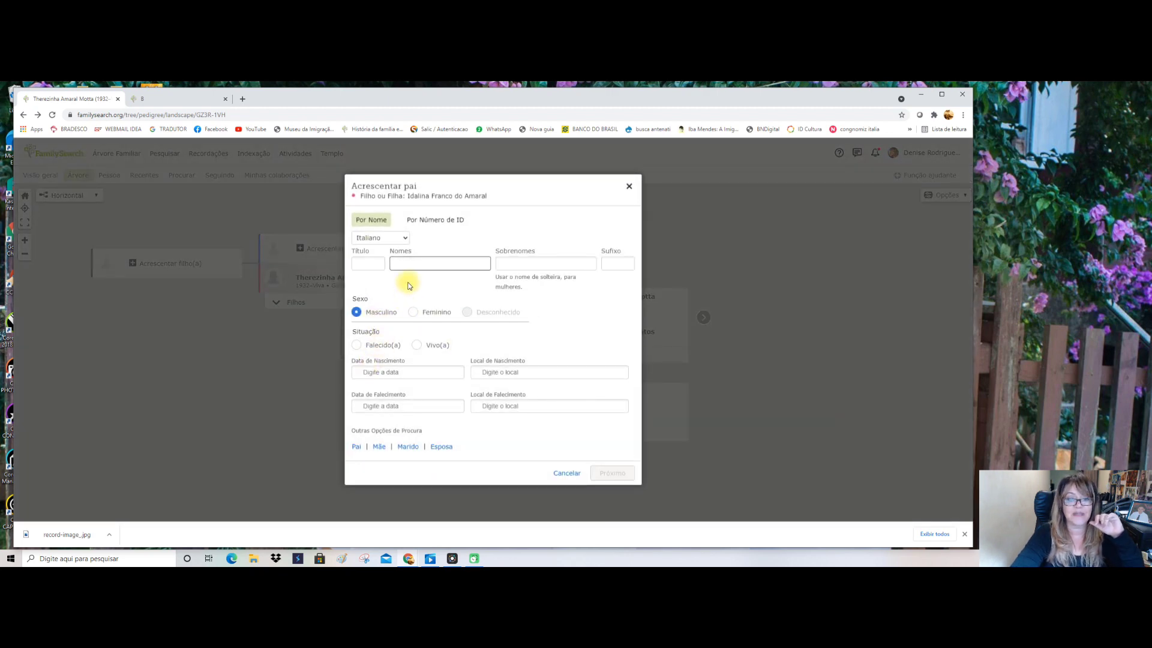
left_click(408, 265)
type("José")
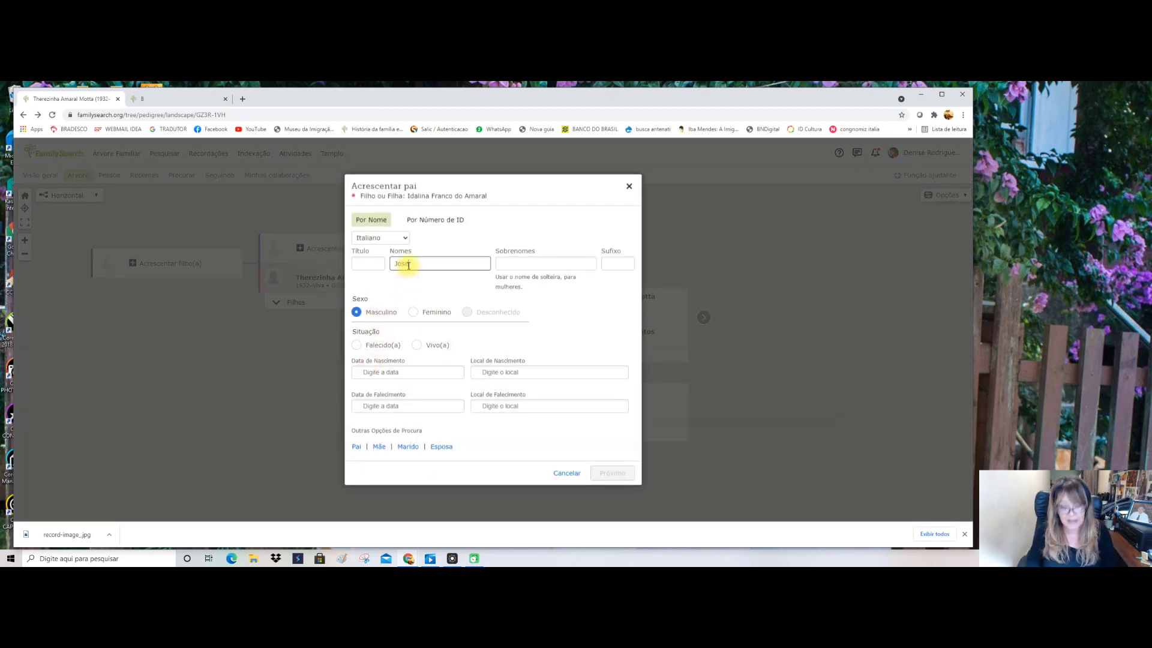
key("Tab")
type("Franco do amaral")
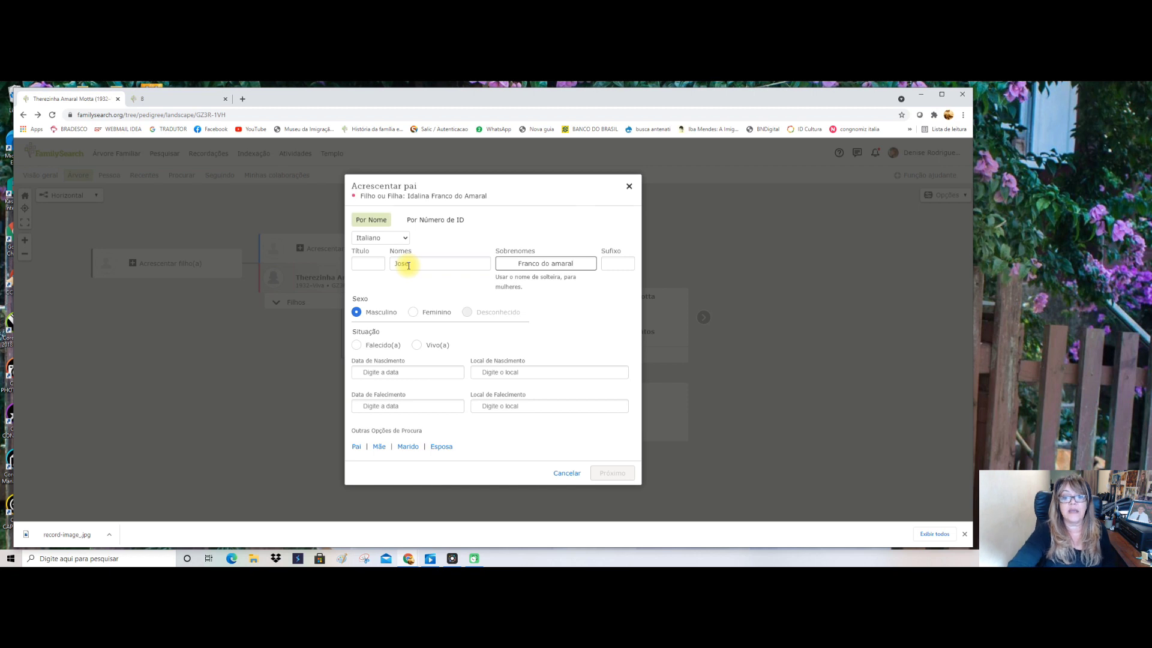
left_click(359, 347)
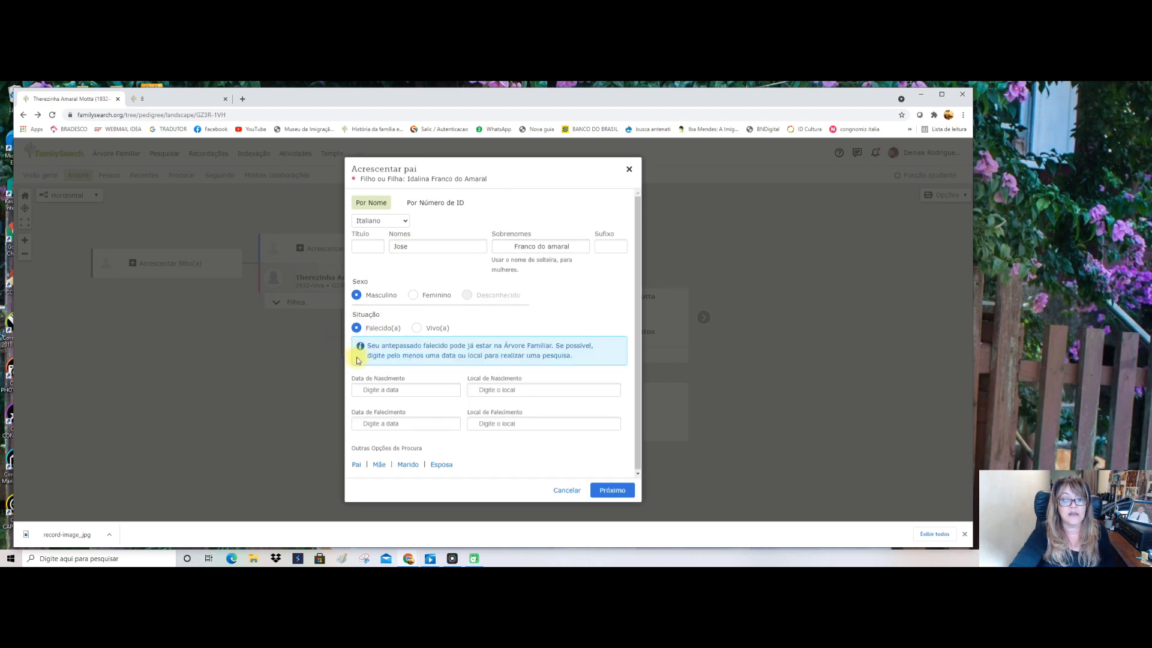
Set the father's birth date to the standardized date aproximadamente 1870
left_click(361, 390)
type("aproxiam")
key("BackSpace")
key("BackSpace")
type("madamente")
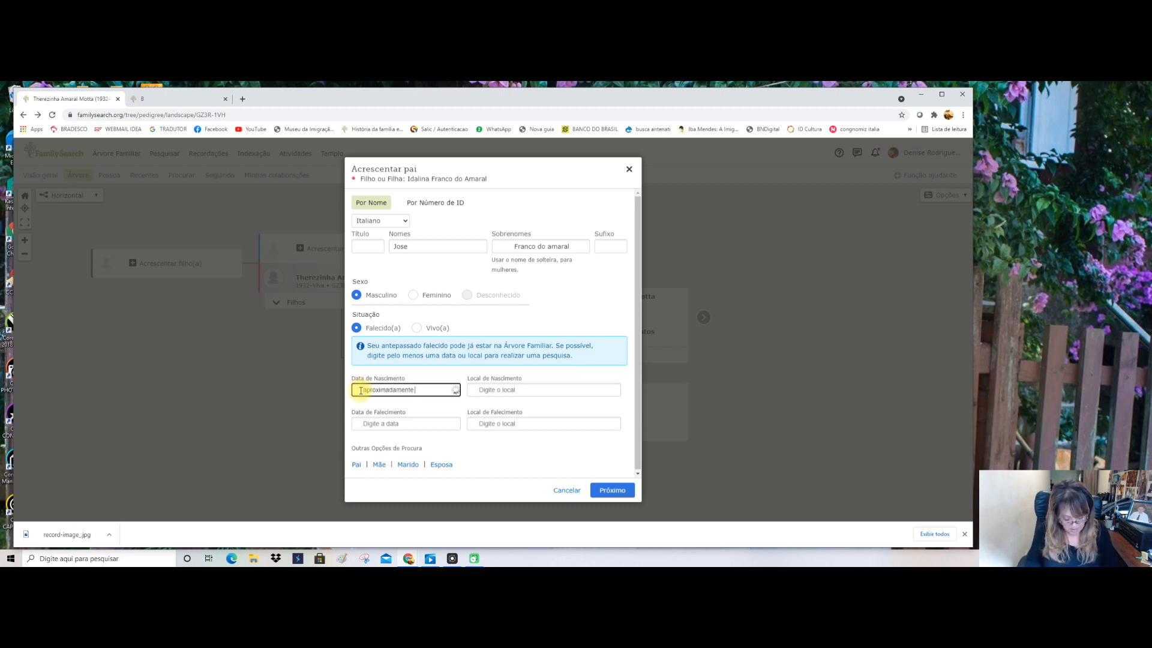
type(" 187")
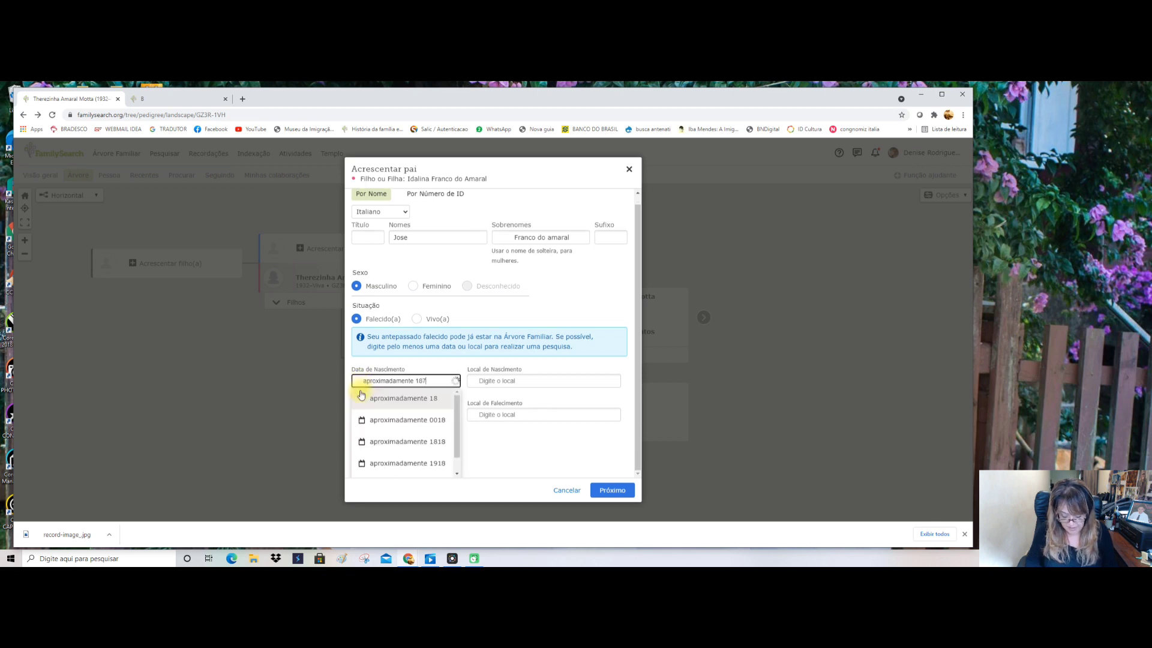
type("0")
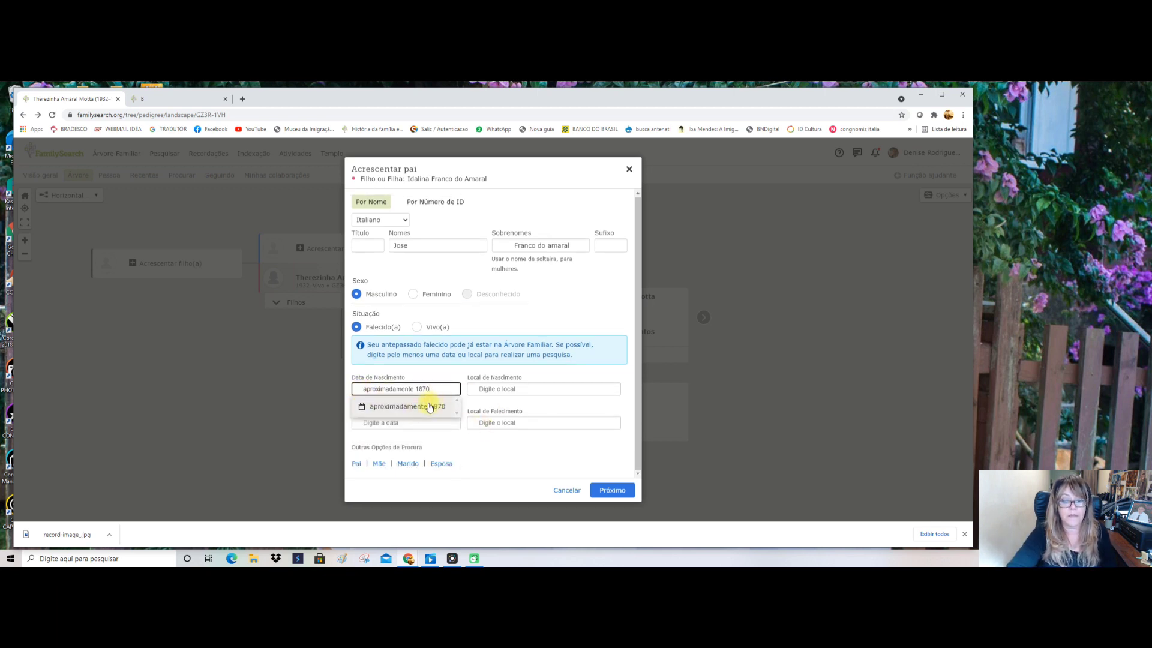
left_click(431, 408)
Set the father's birthplace to São Paulo, Brasil and his place of death to Brasil, using the standardized places
left_click(478, 391)
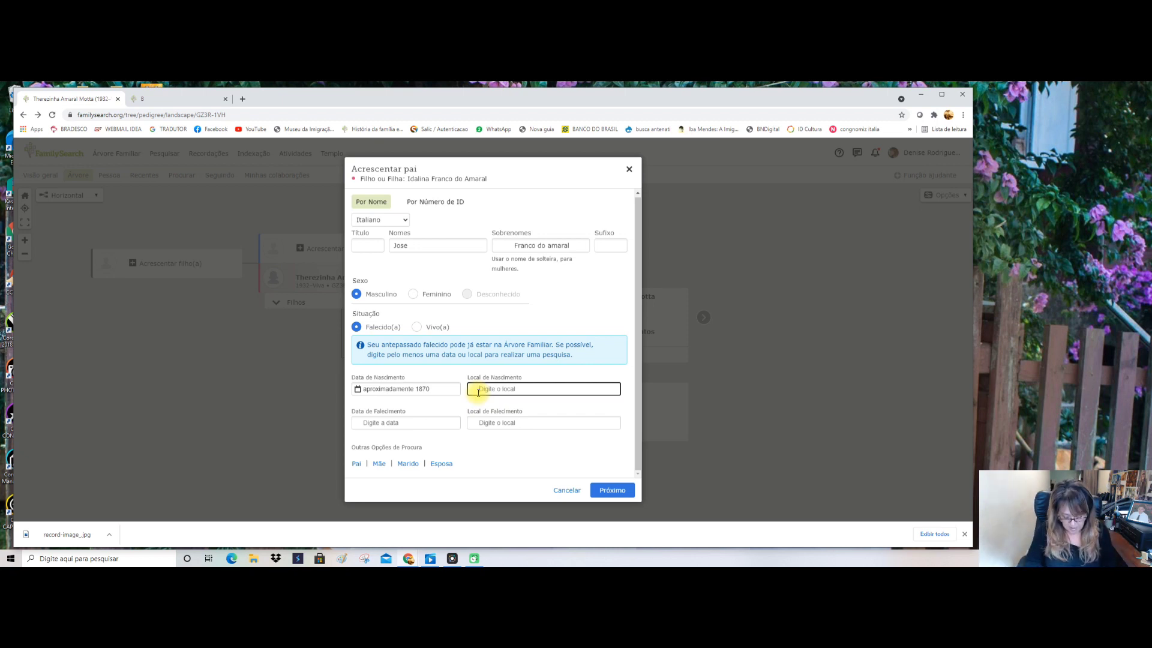
type("São Paulo")
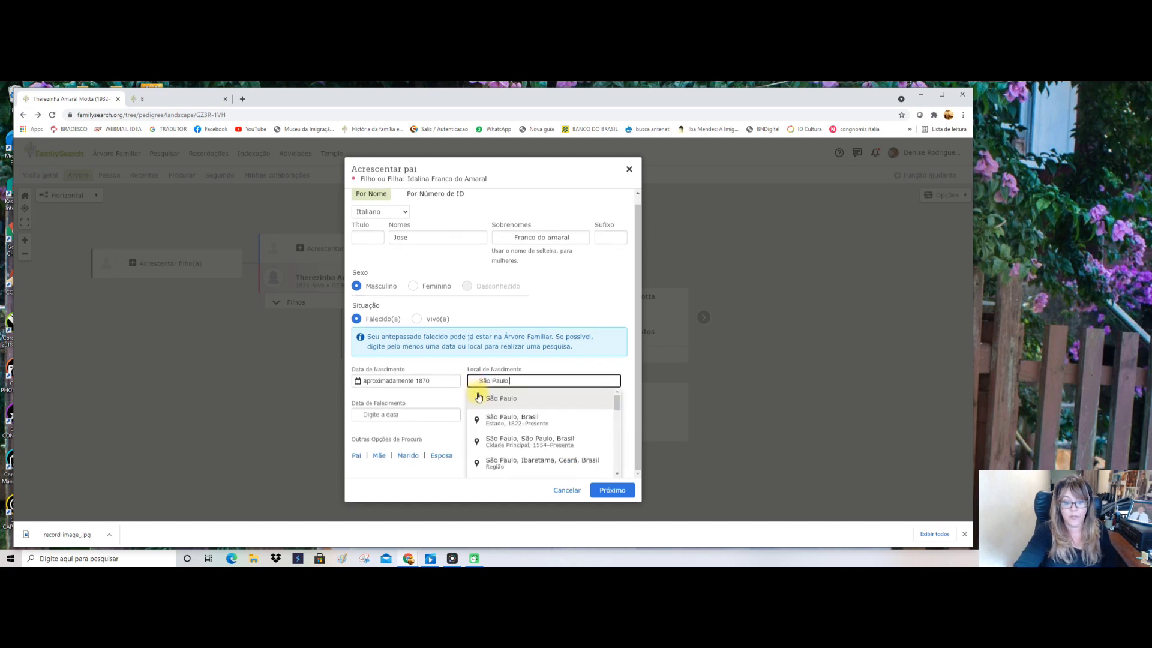
left_click(504, 418)
left_click(502, 422)
type("Brasil")
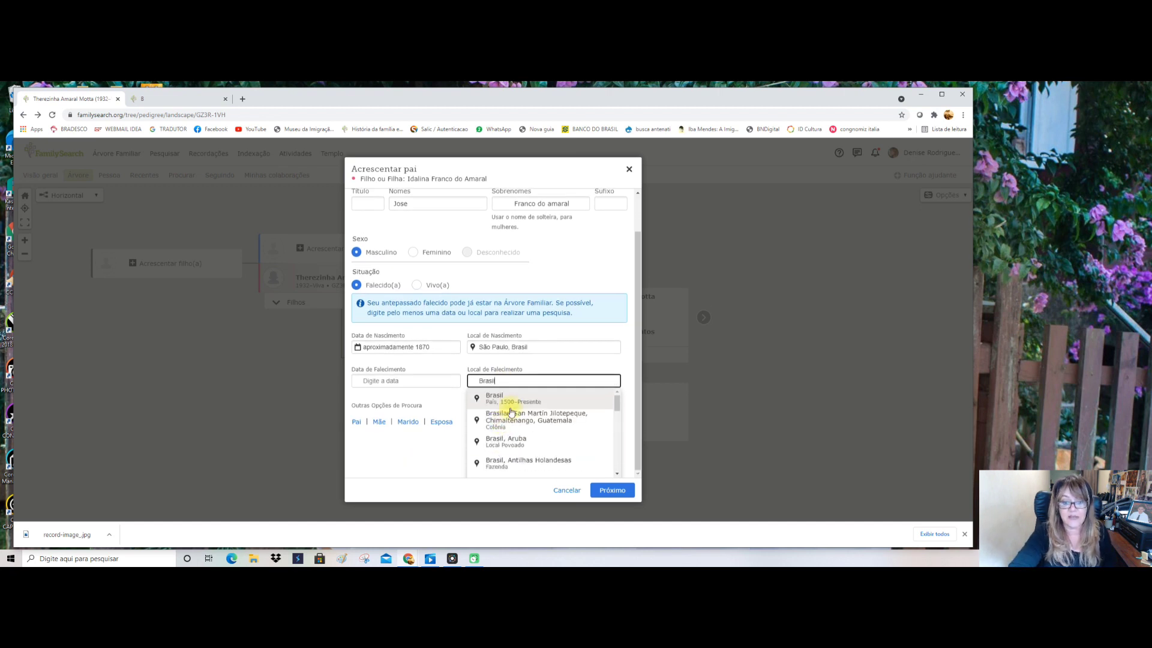
left_click(505, 400)
Search for existing matches and add the first matching couple as the mother's parents
left_click(604, 488)
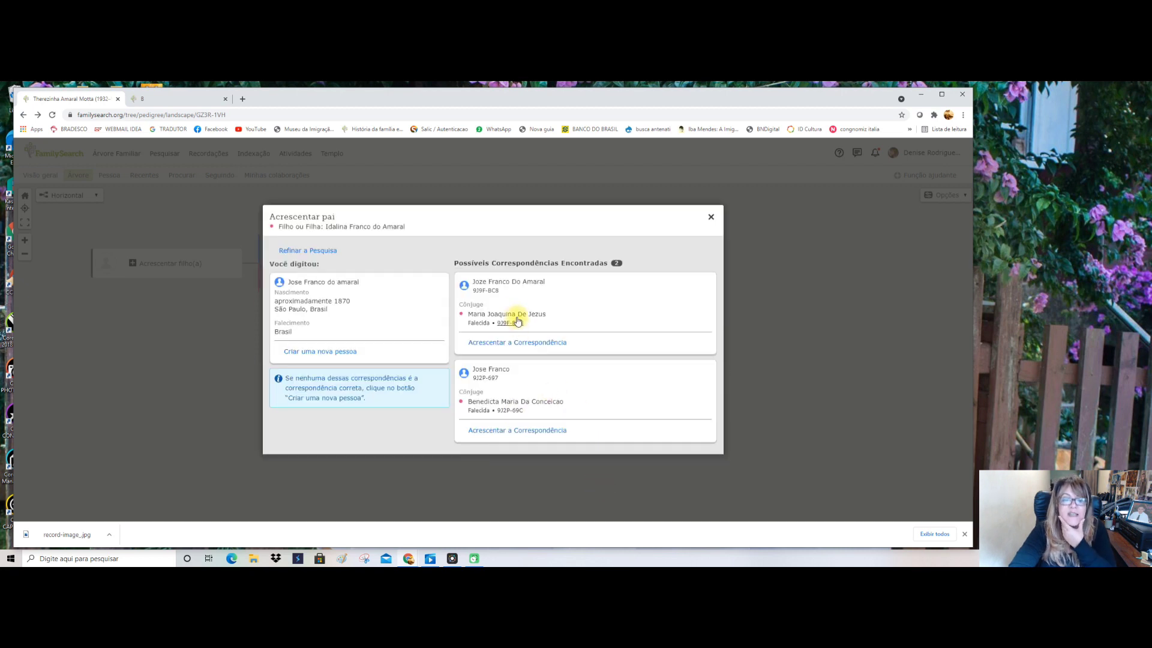
left_click(510, 340)
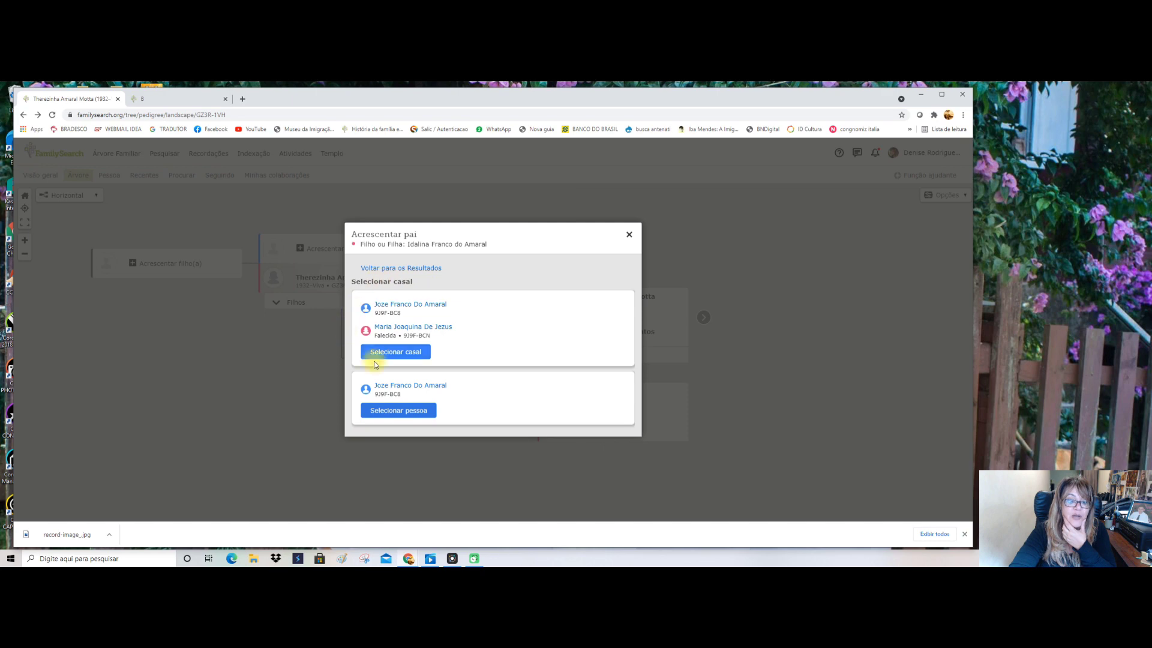
left_click(406, 352)
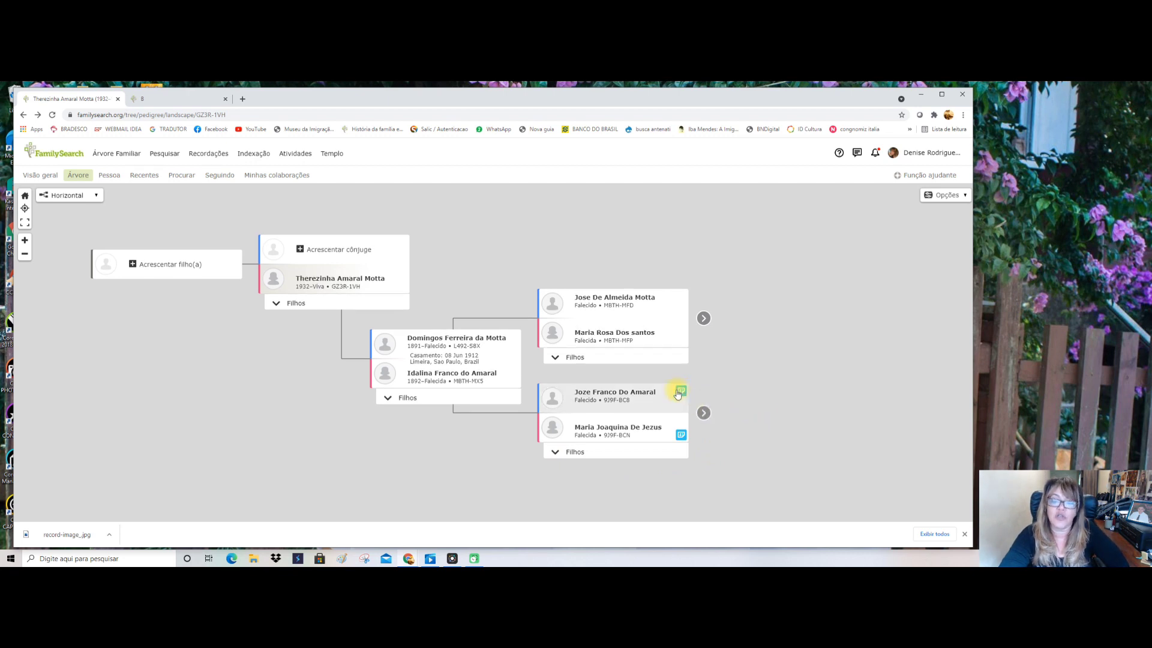
Examine each of the three listed baptism record suggestions for the newly linked maternal grandfather, checking the spouse and child named
left_click(681, 392)
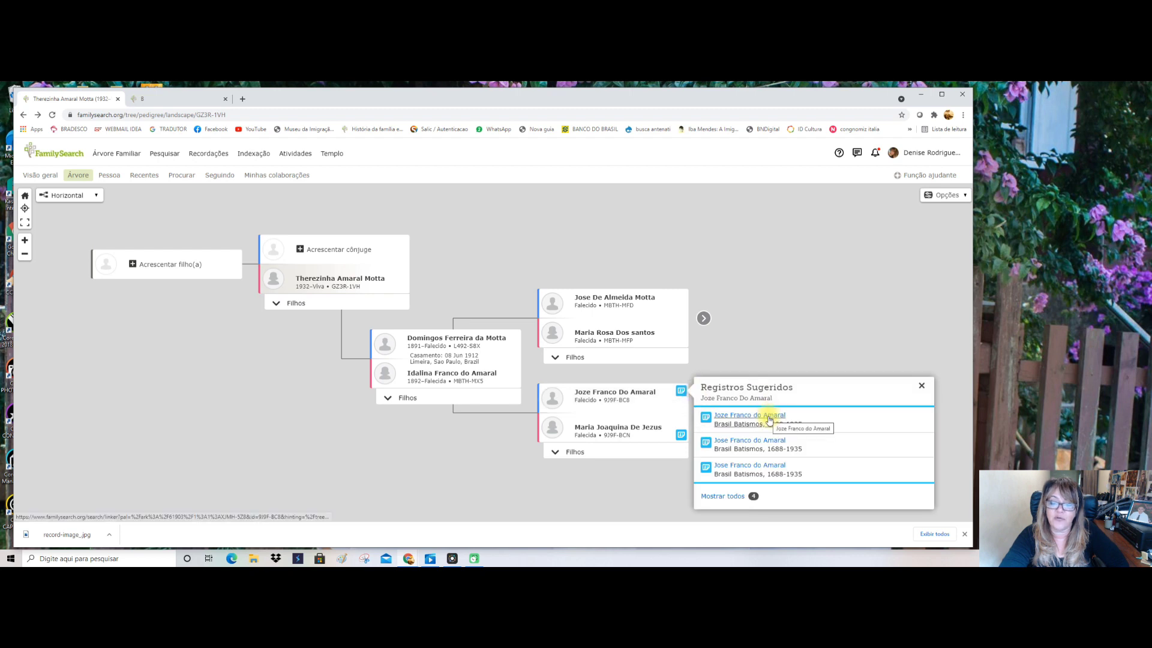
left_click(770, 419)
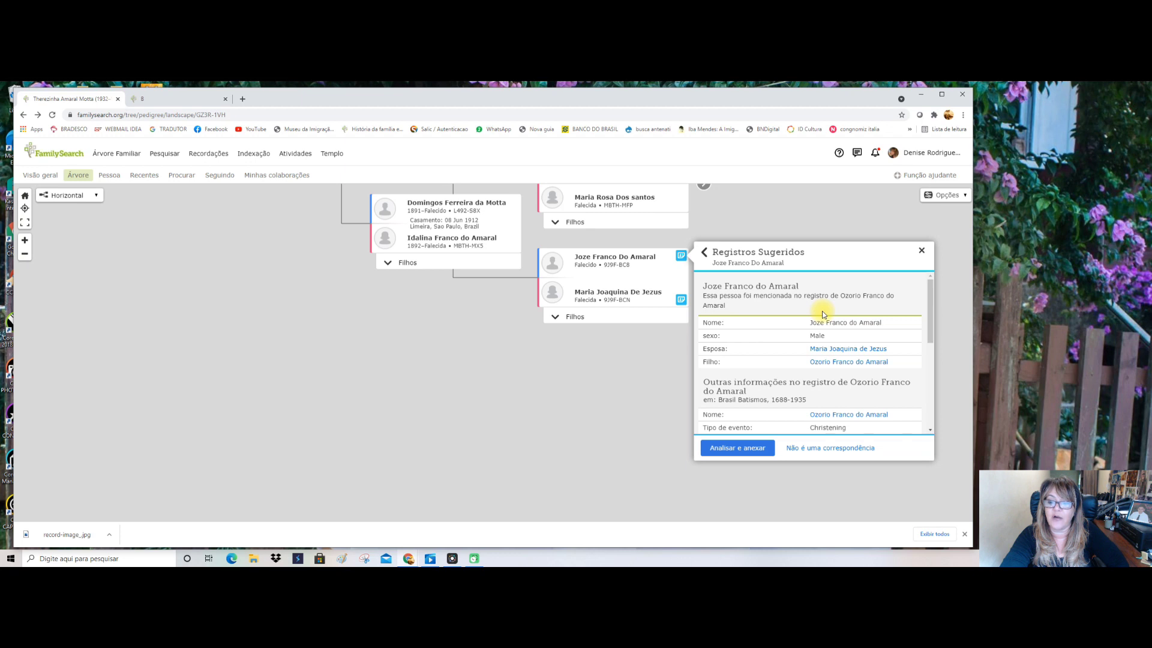
left_click(635, 376)
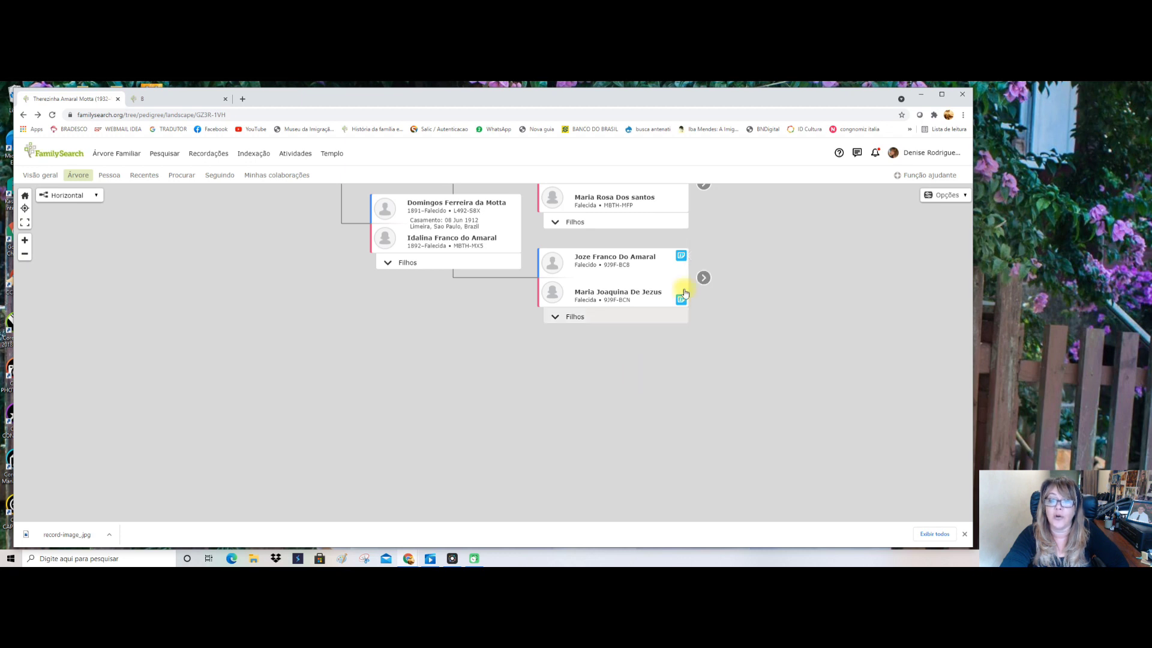
left_click(682, 255)
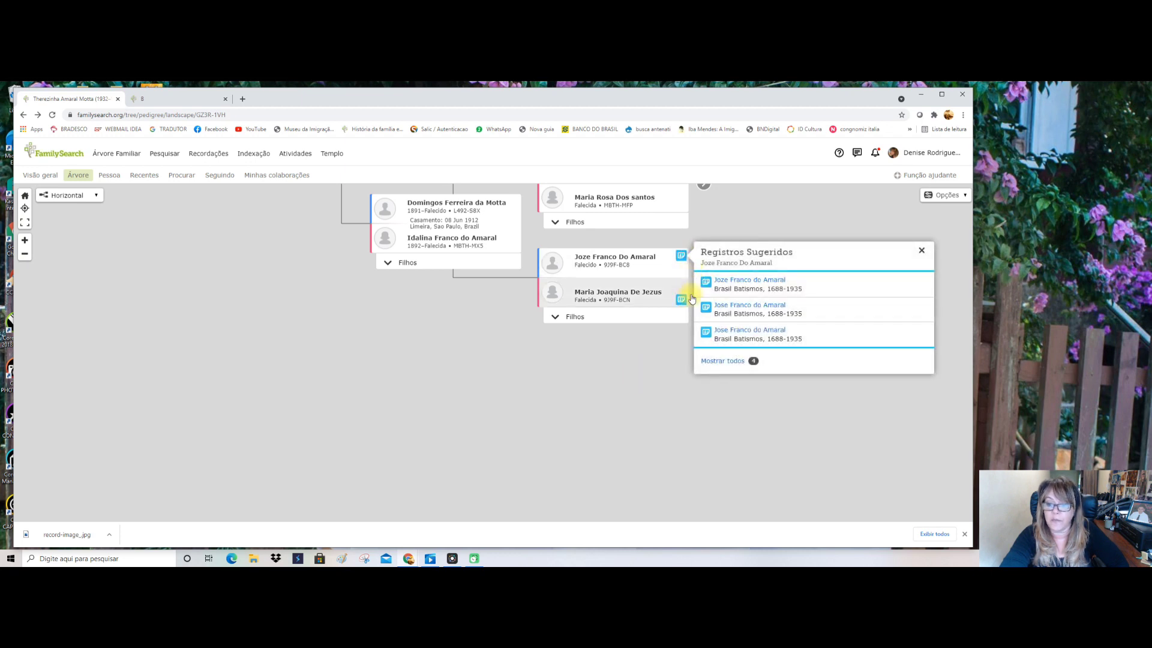
left_click(754, 307)
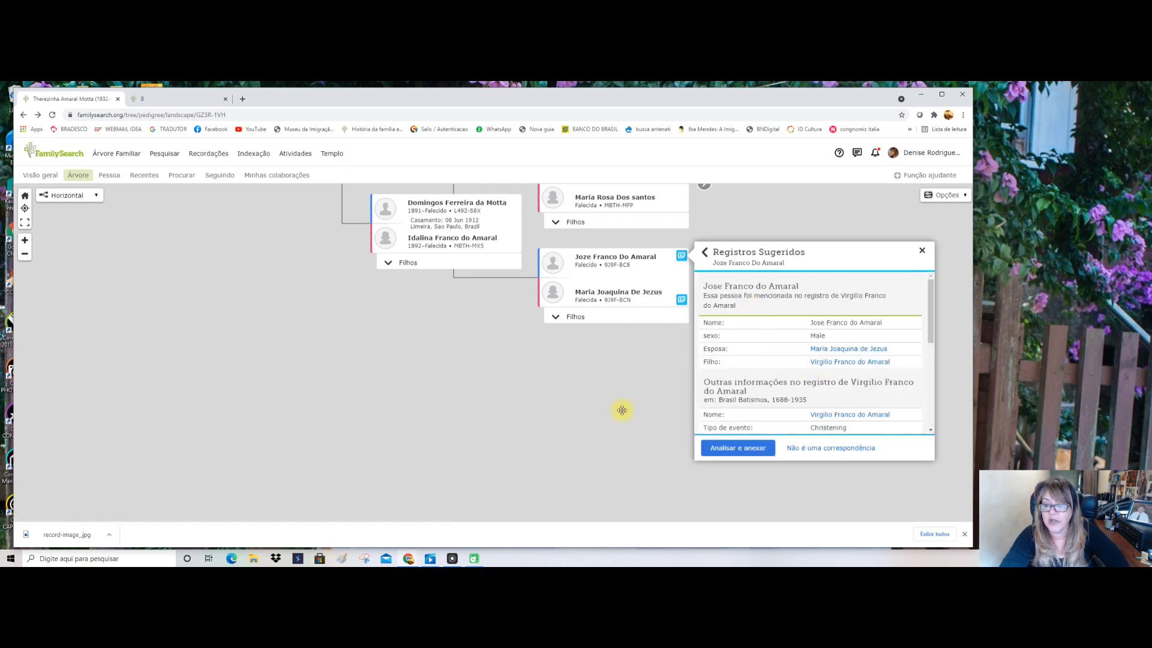
left_click(605, 398)
left_click(682, 256)
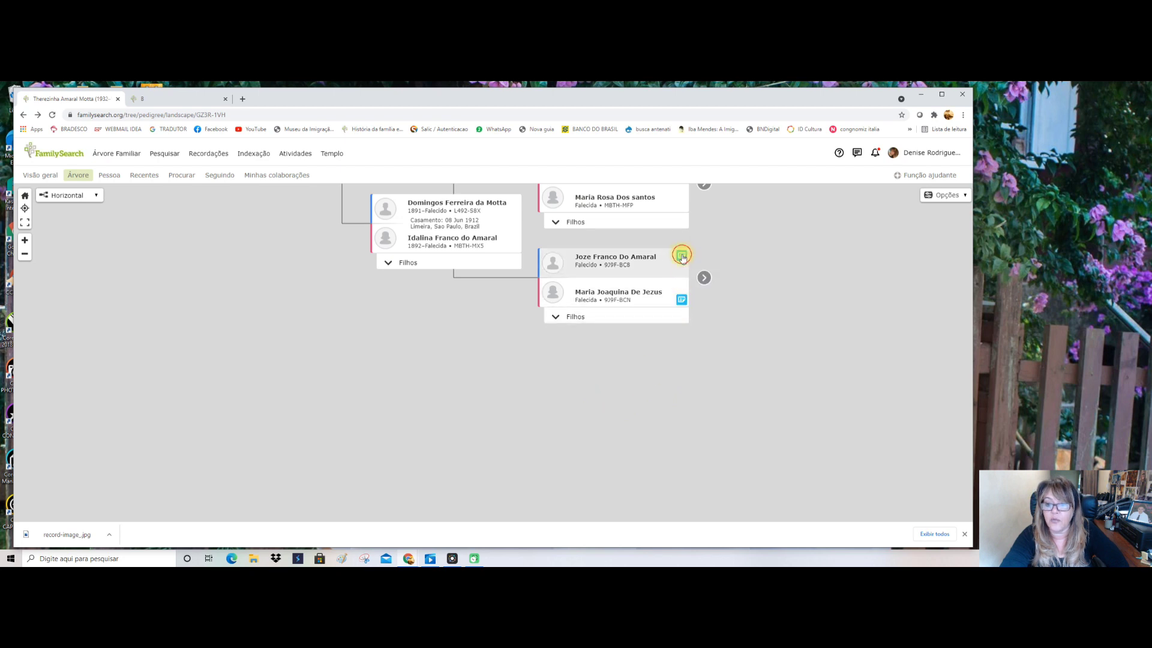
left_click(769, 334)
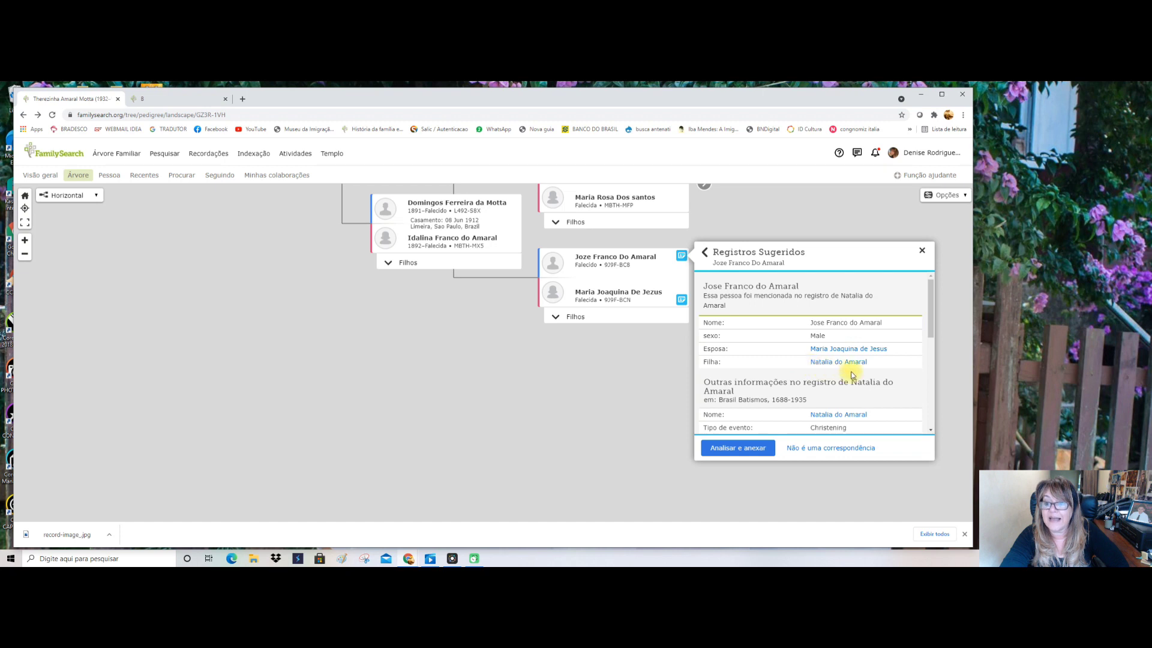
Examine the third suggested baptism record for the maternal grandmother, checking the husband and daughter it names
left_click(683, 303)
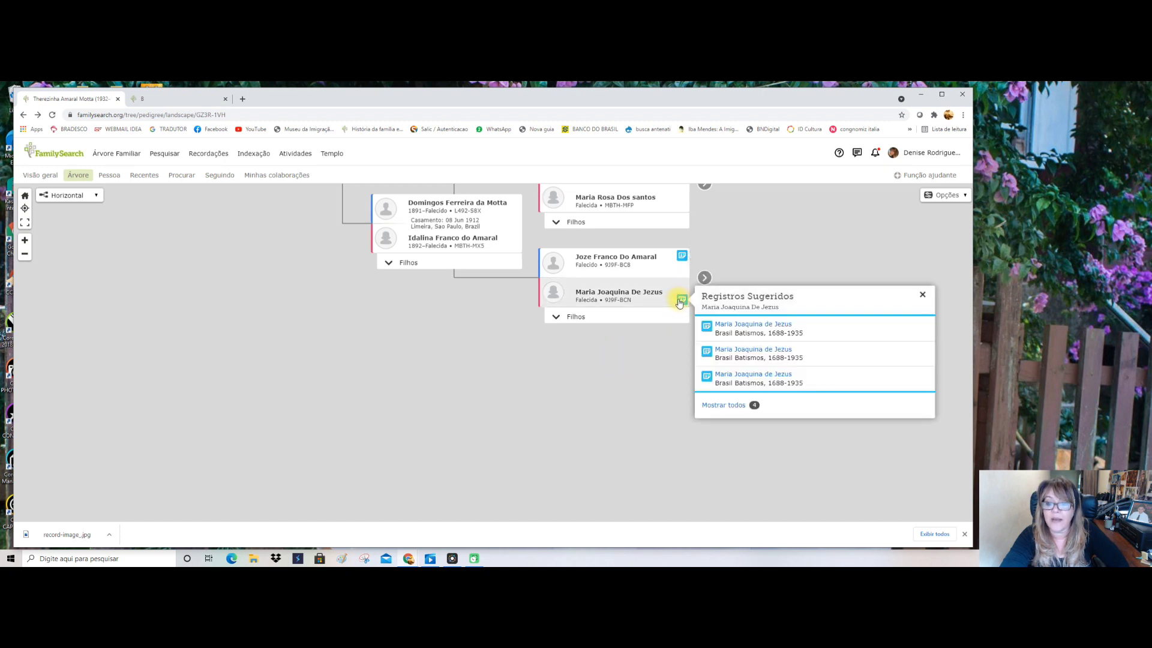
left_click(748, 376)
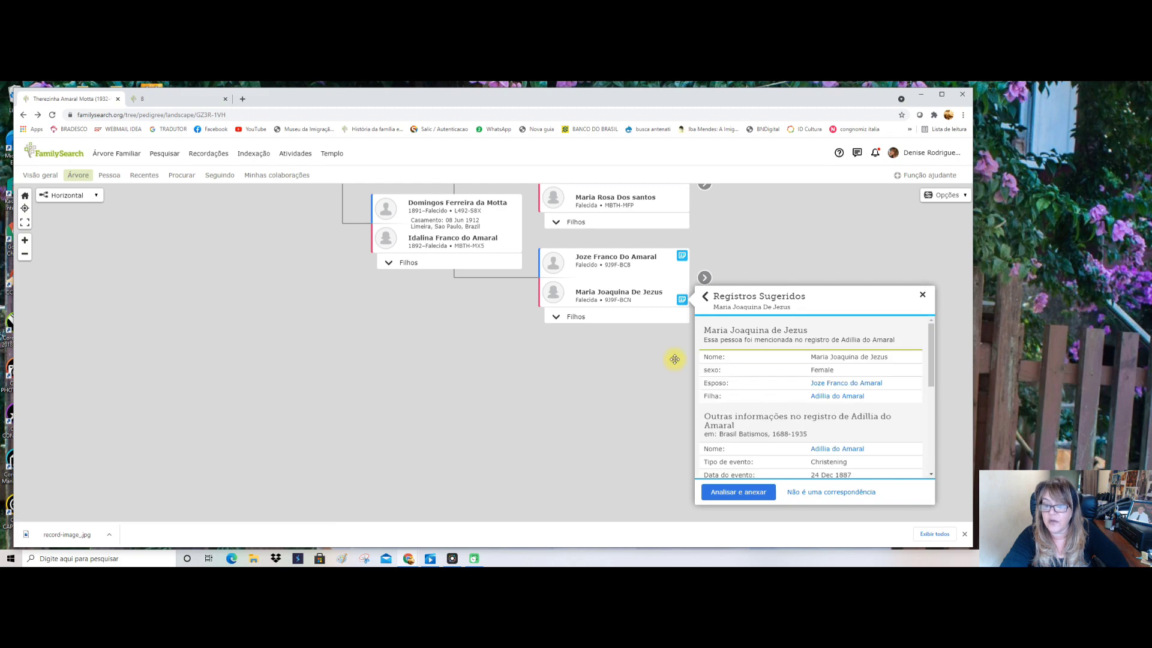
left_click_drag(750, 244, 751, 246)
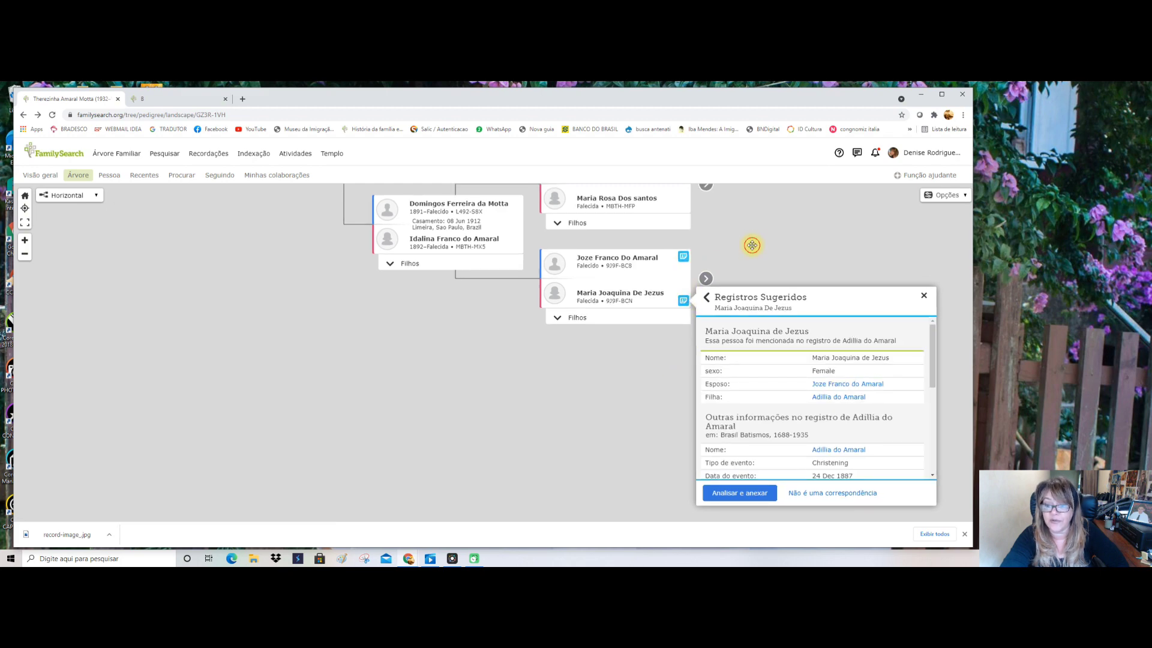
scroll(603, 357, "up", 3)
scroll(567, 376, "down", 1)
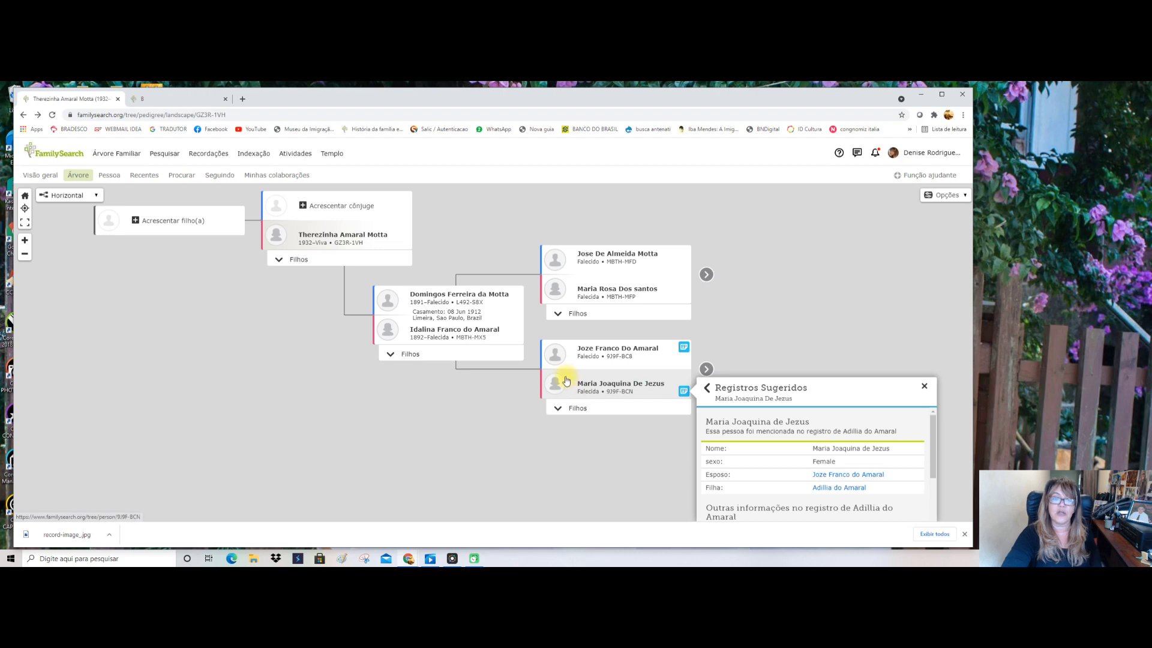
Return to the family tree page and open the list of recently viewed people
left_click(182, 101)
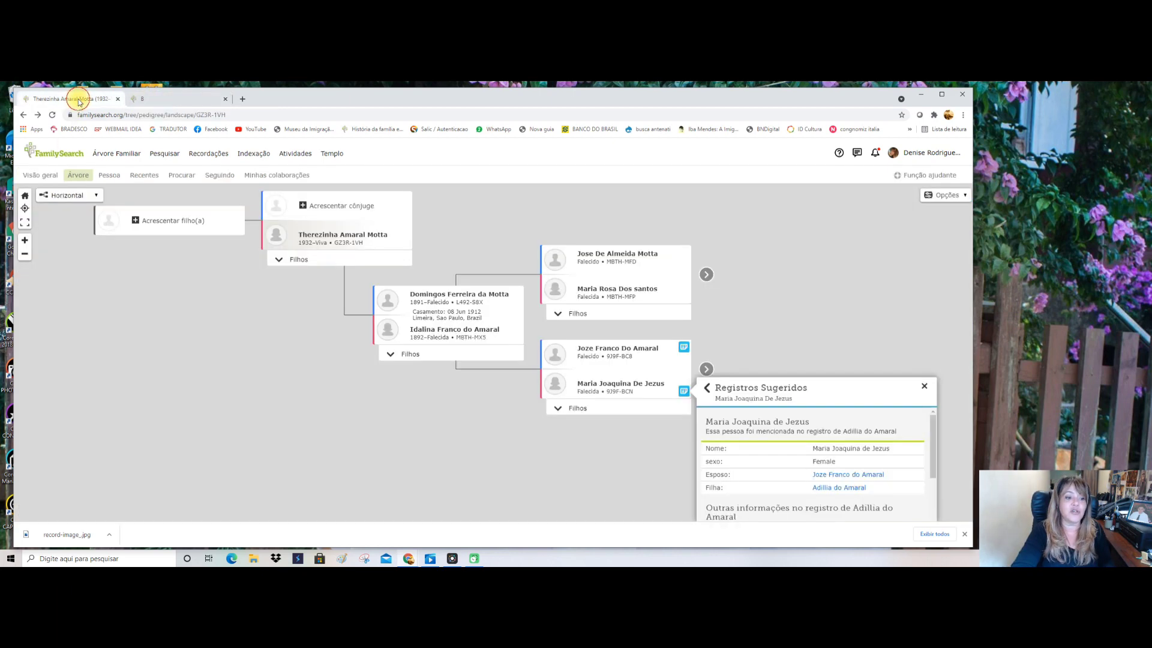
left_click(81, 99)
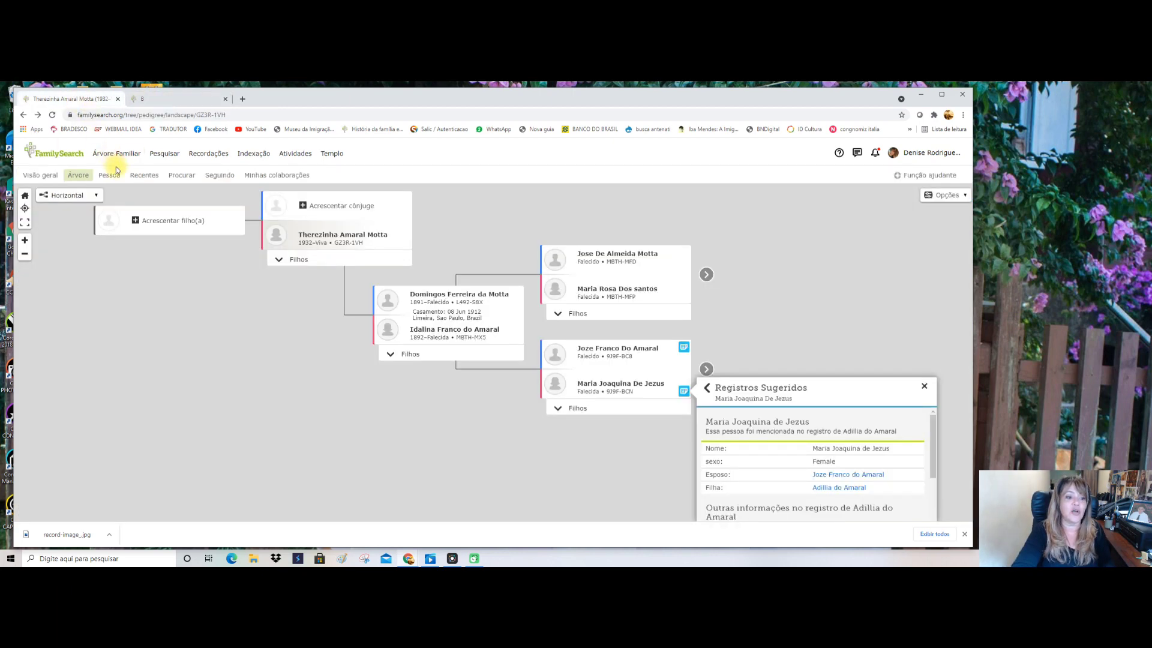
left_click(144, 179)
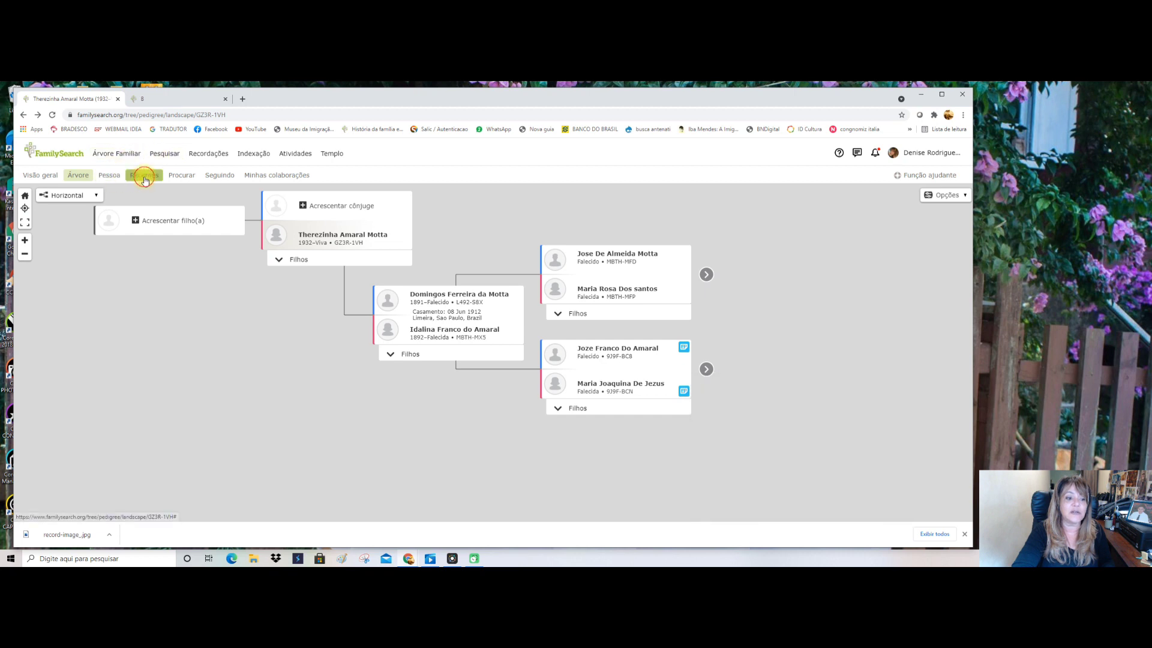